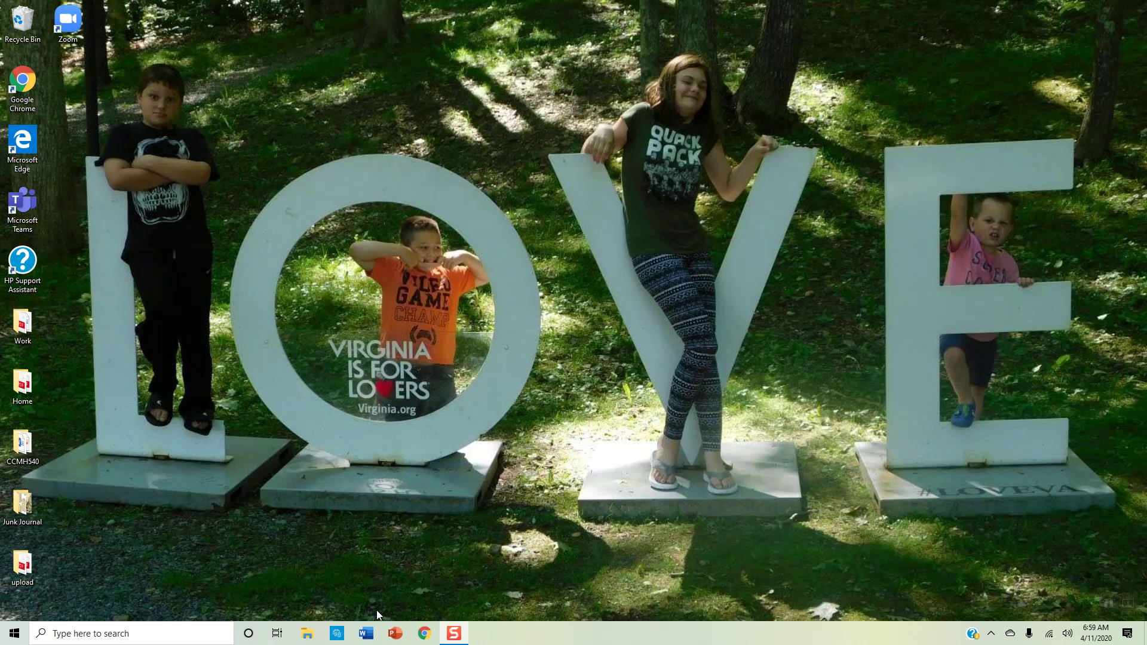
Start a new blank document in a maximized Word window and dismiss the sign-in notice.
click(366, 640)
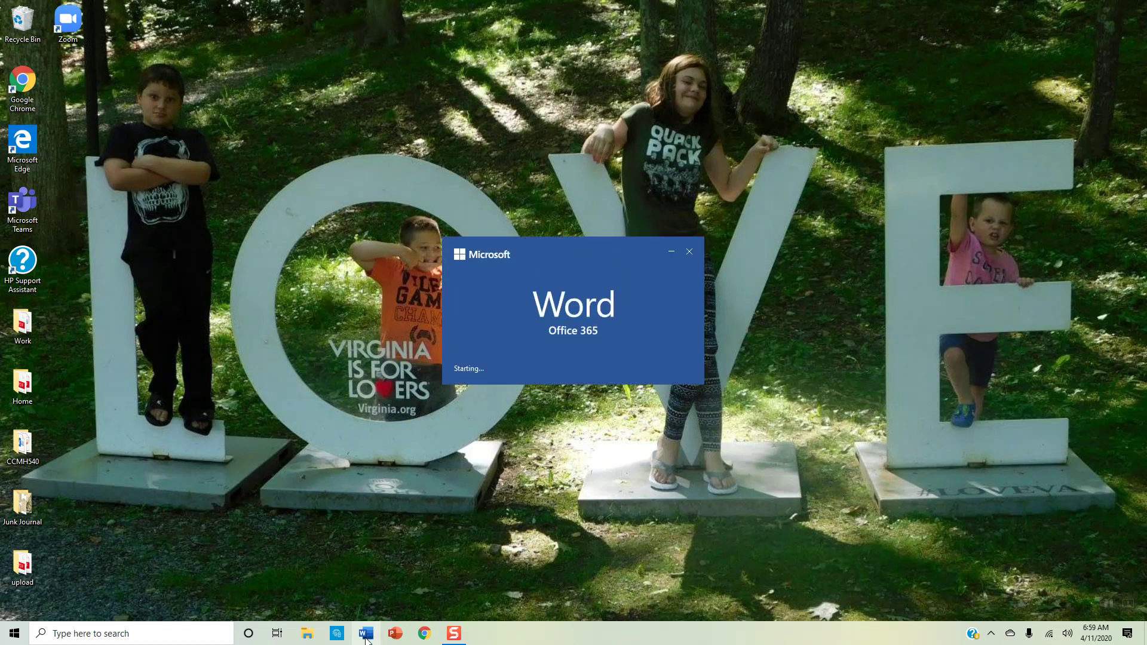
drag(86, 162, 745, 169)
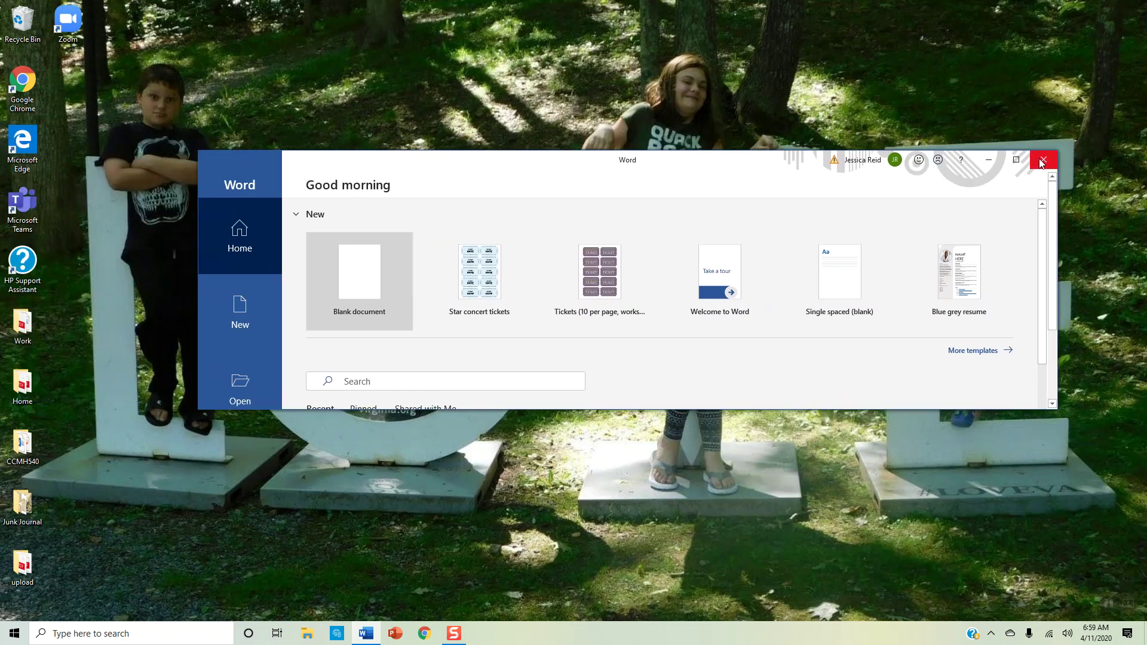
click(1017, 159)
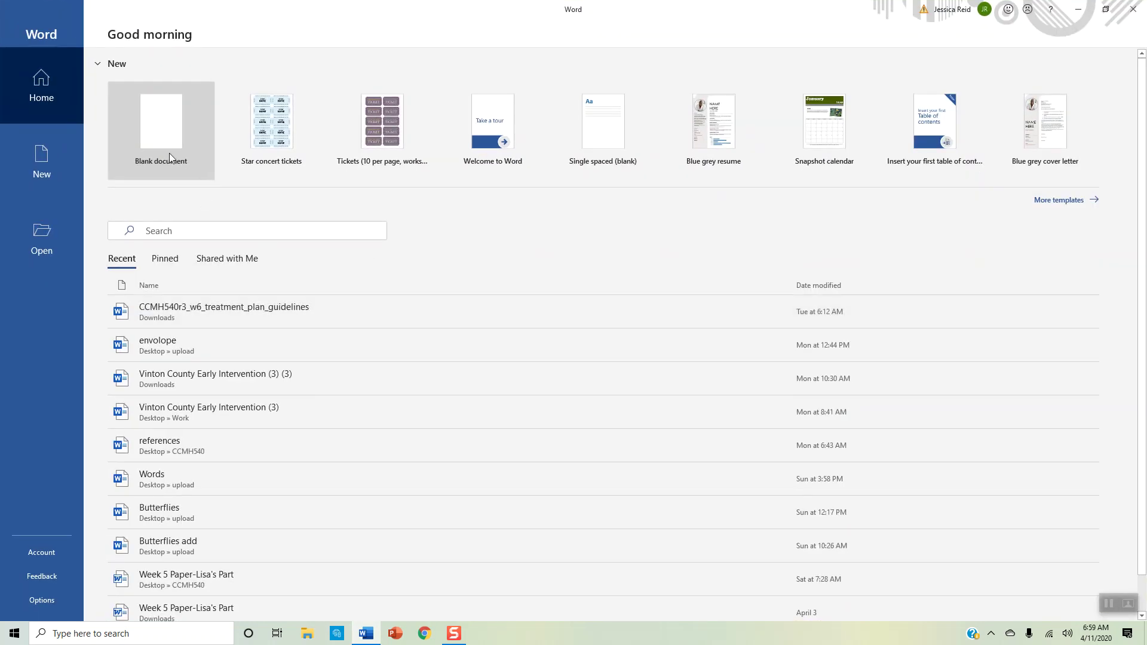
click(156, 123)
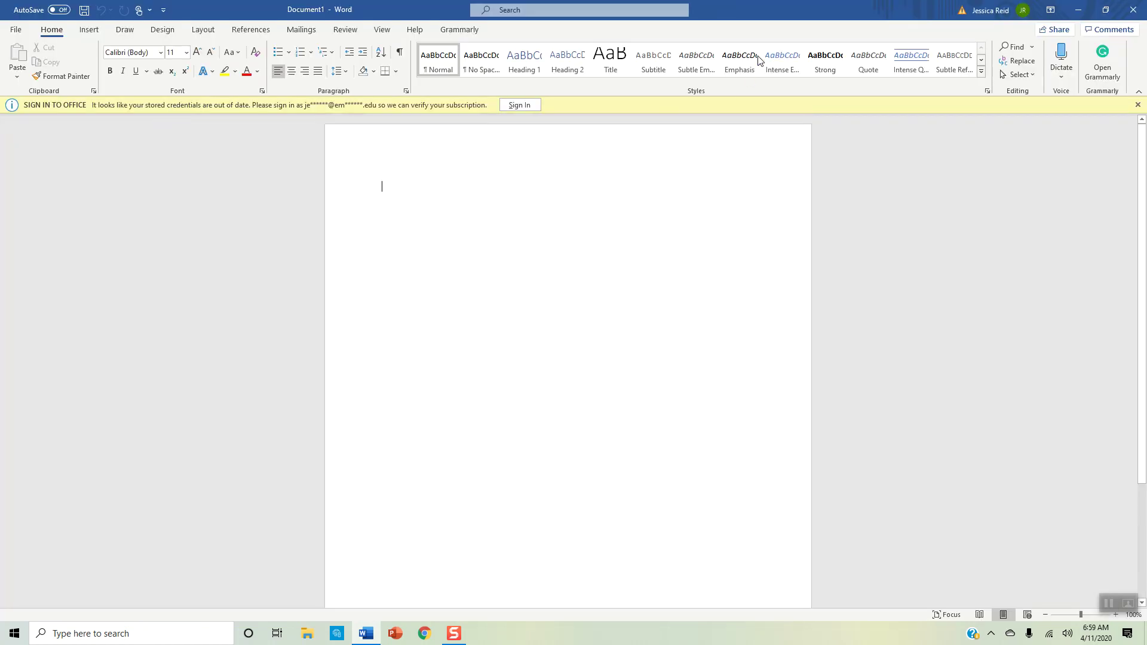
click(1138, 105)
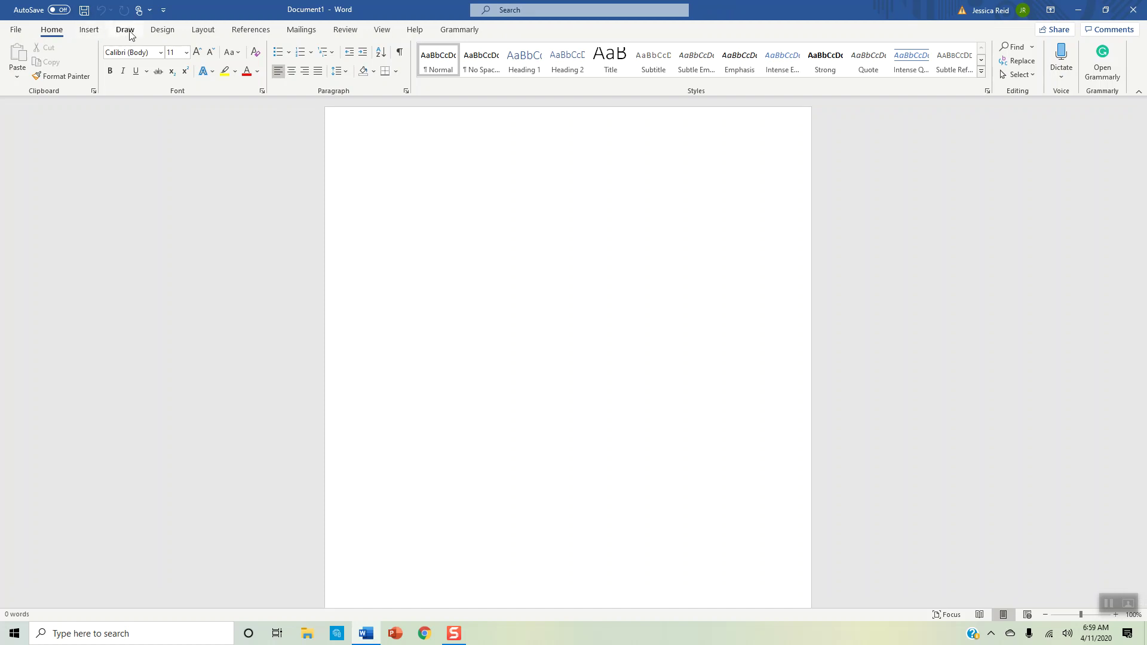
Apply the last custom margins of 0" on all sides and set the page orientation to landscape.
click(198, 32)
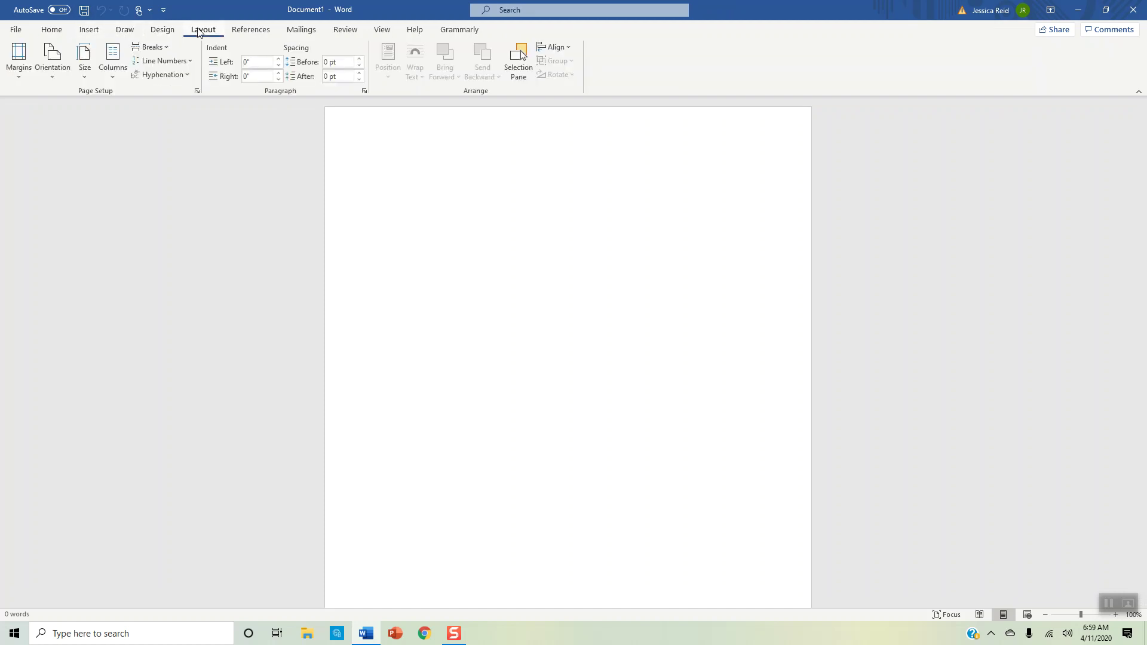
click(16, 66)
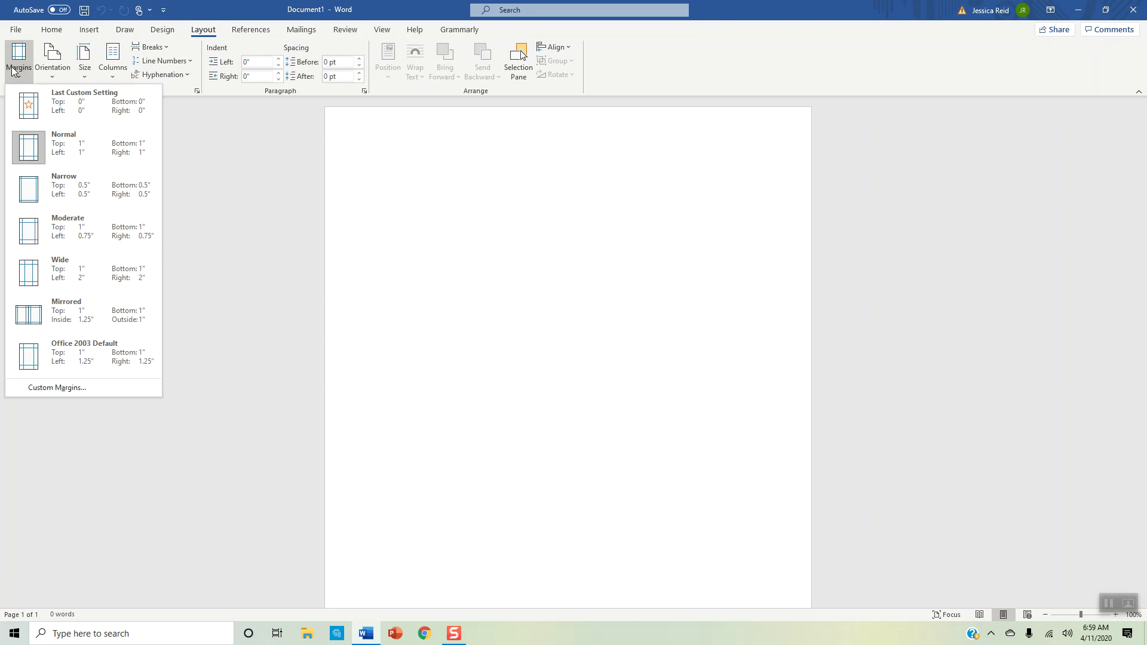
click(68, 105)
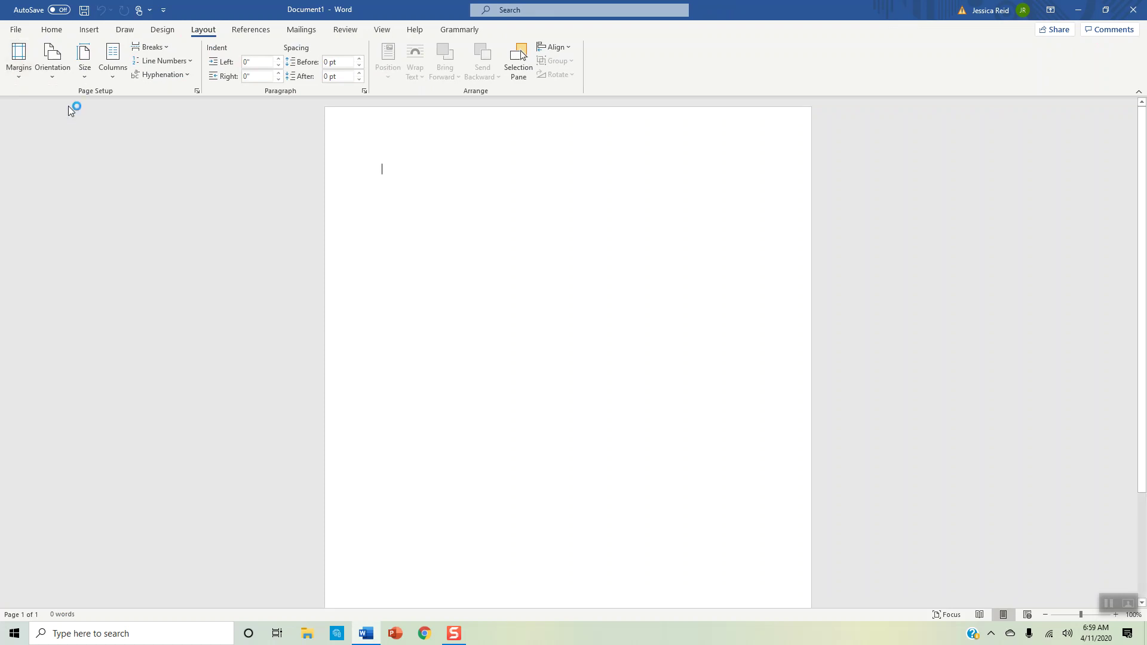
click(53, 75)
click(74, 129)
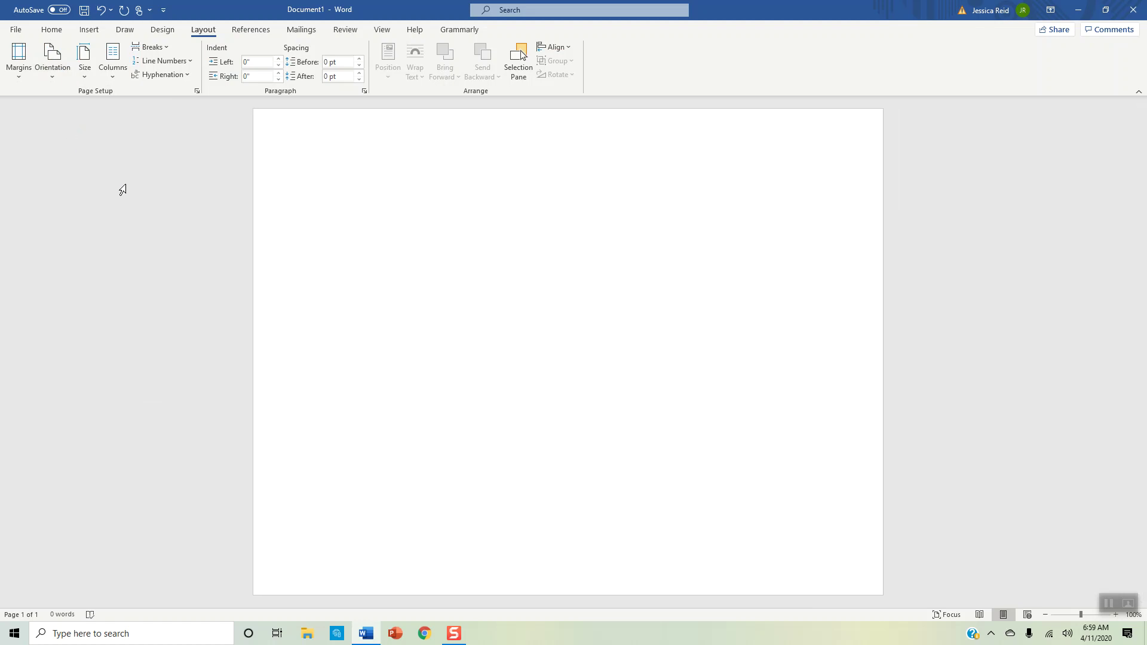
Insert the green cactus picture Watercolor10 from the jpg folder of DesignBundles-Cool-Cacti, inside Junk Journal's Design Bundles folder.
click(90, 29)
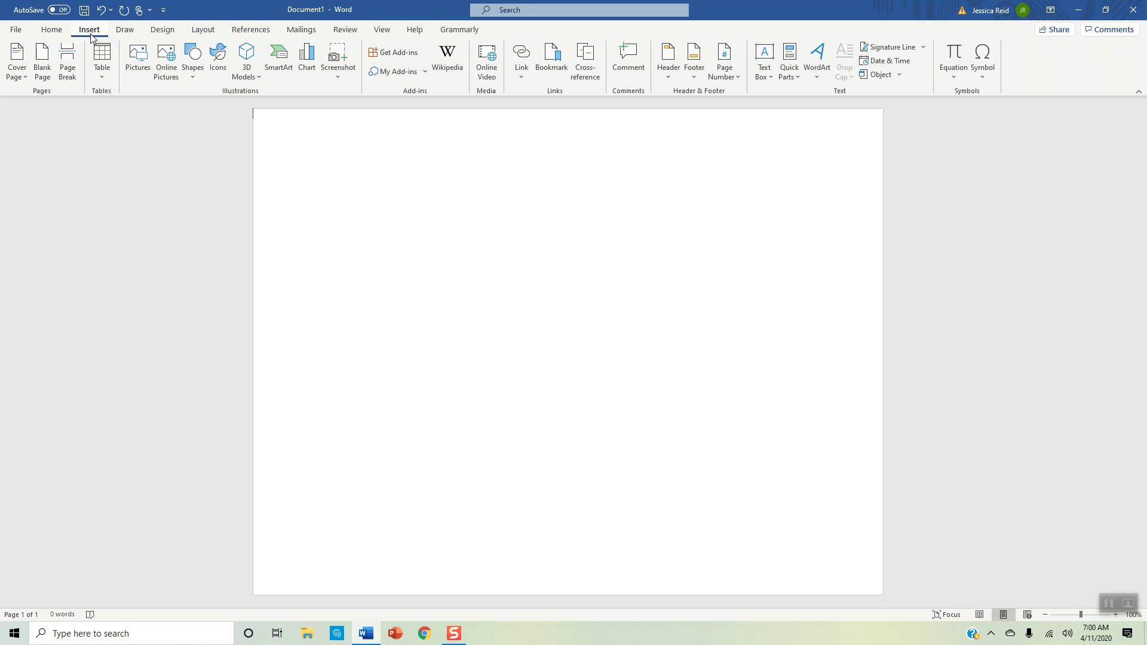
click(138, 62)
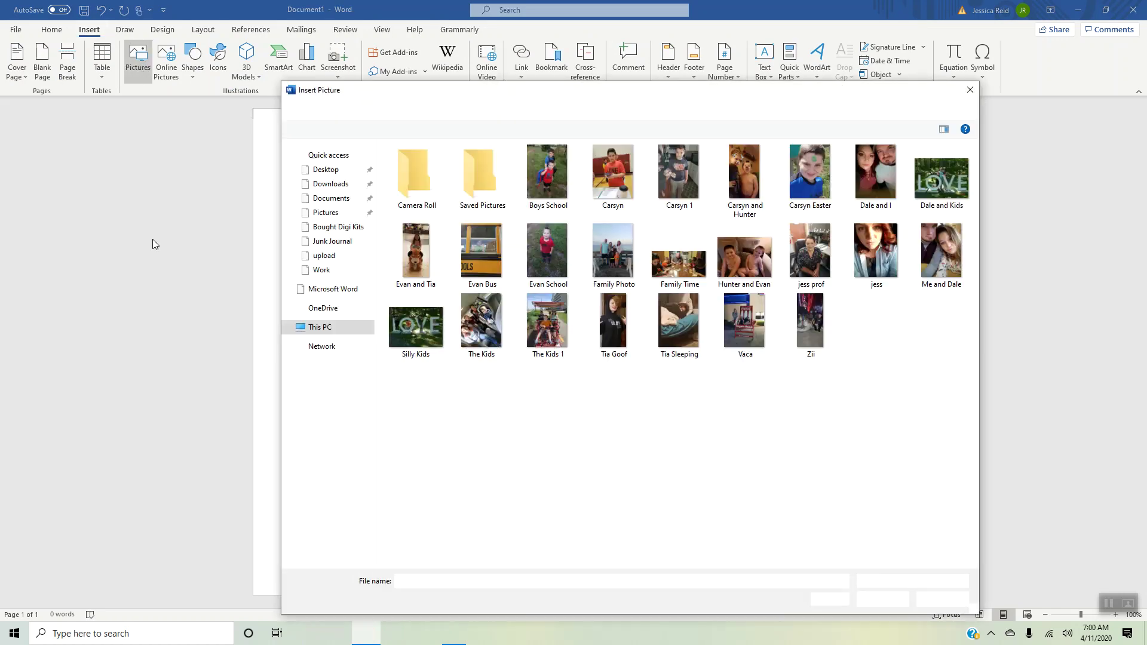
click(341, 242)
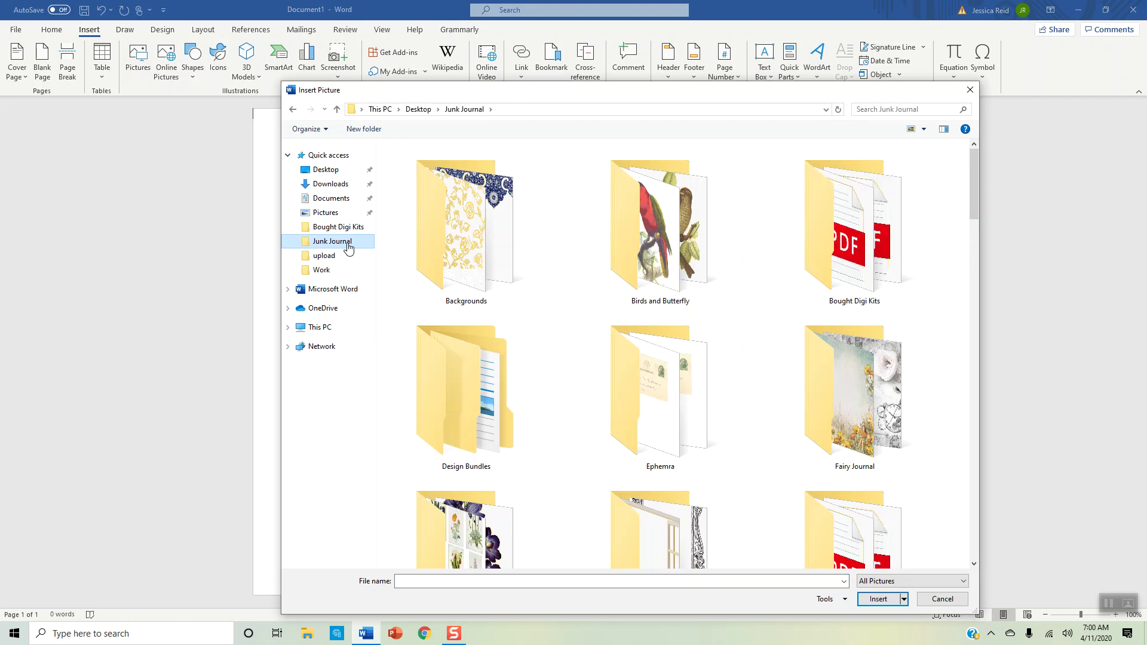
scroll(535, 286, down, 1)
click(479, 318)
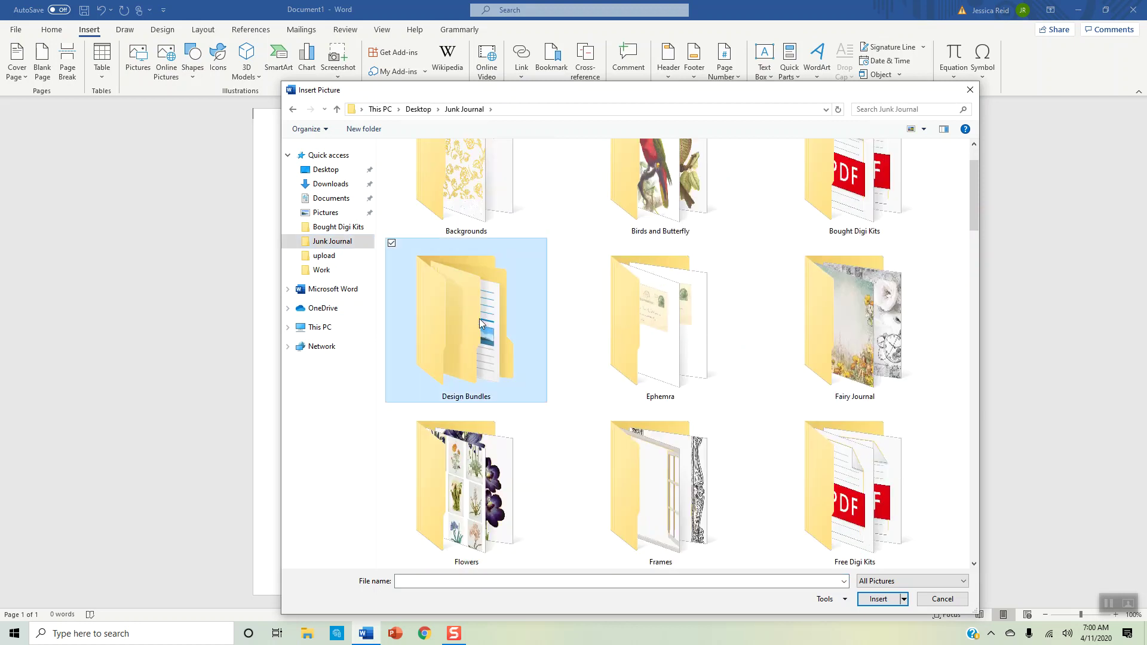
double_click(479, 318)
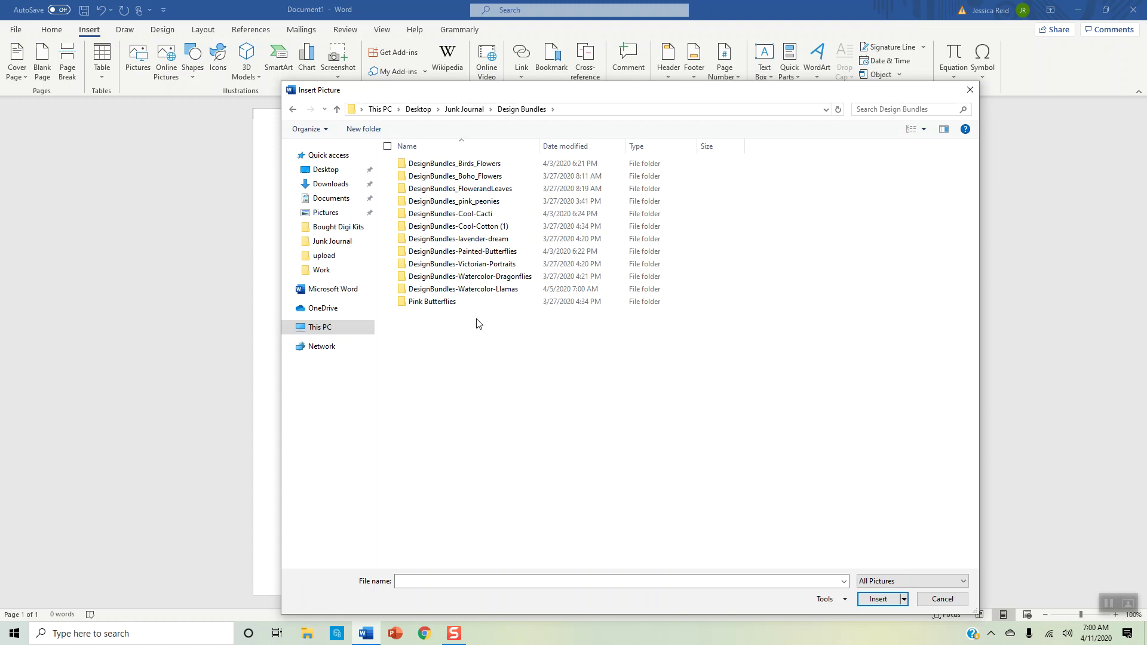
double_click(458, 214)
double_click(415, 165)
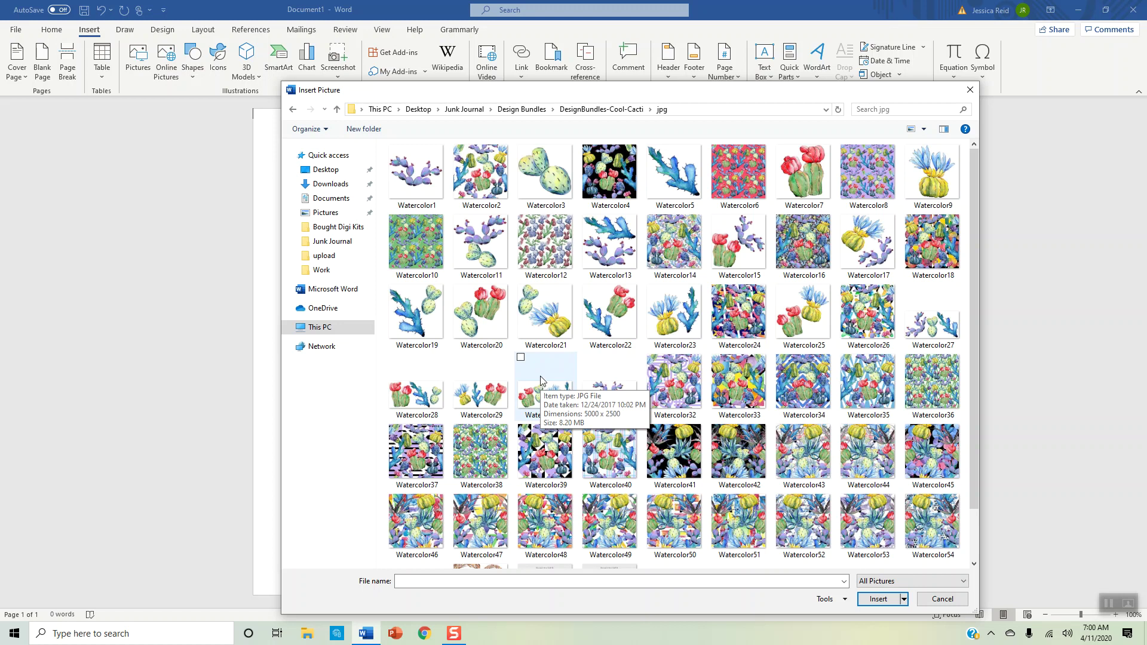
scroll(541, 380, down, 1)
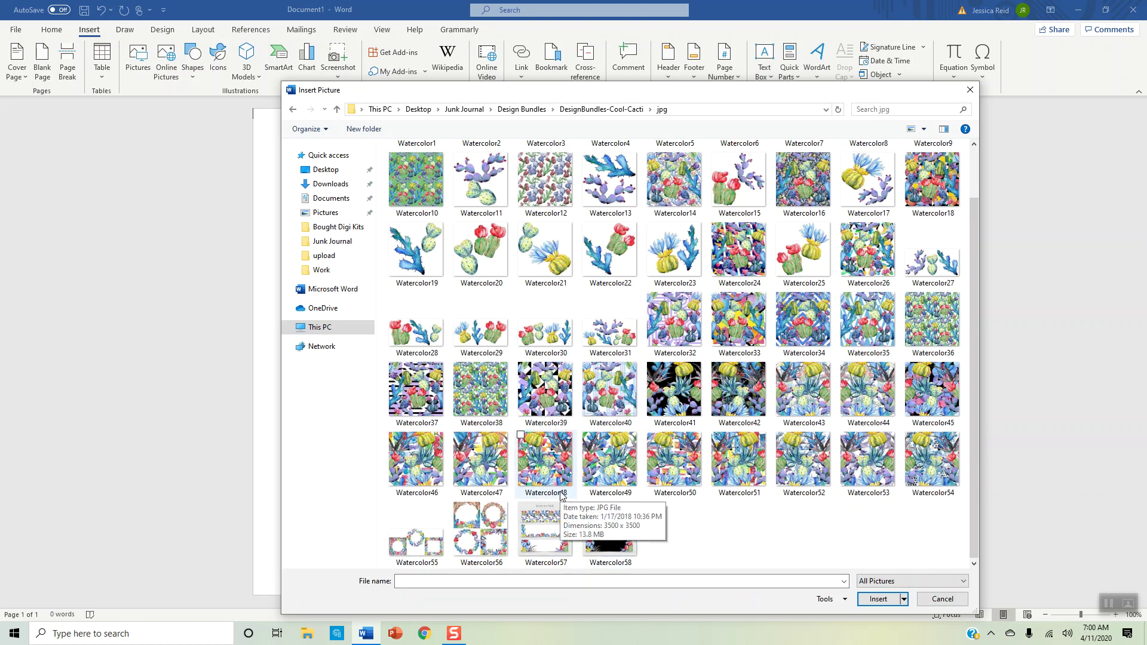
scroll(562, 495, up, 1)
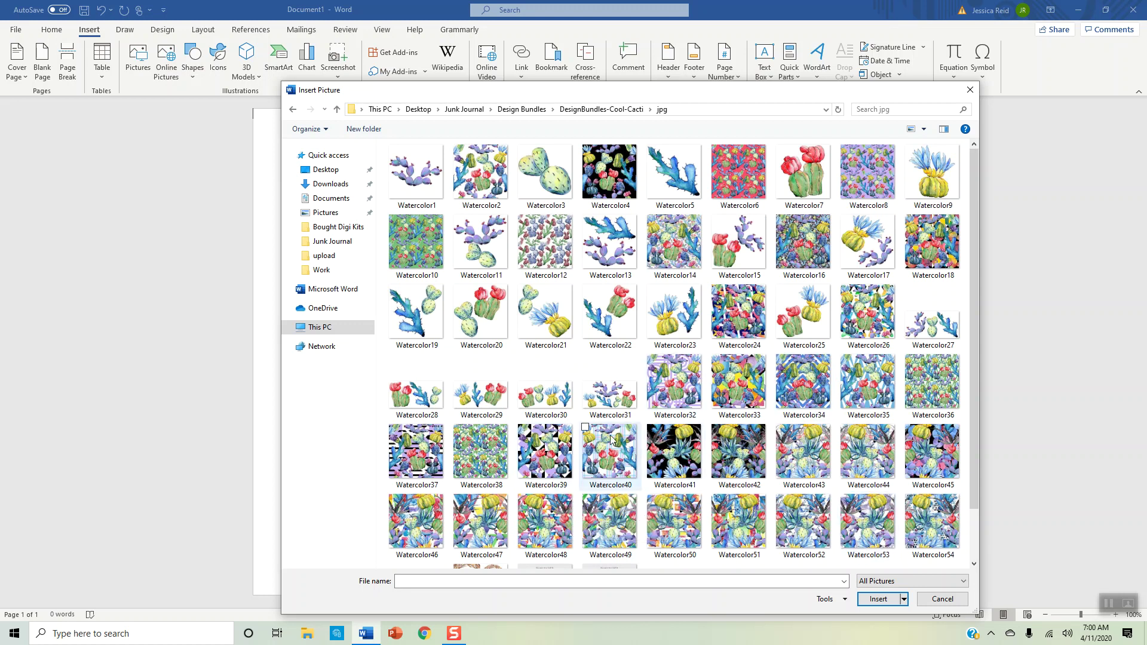
click(401, 263)
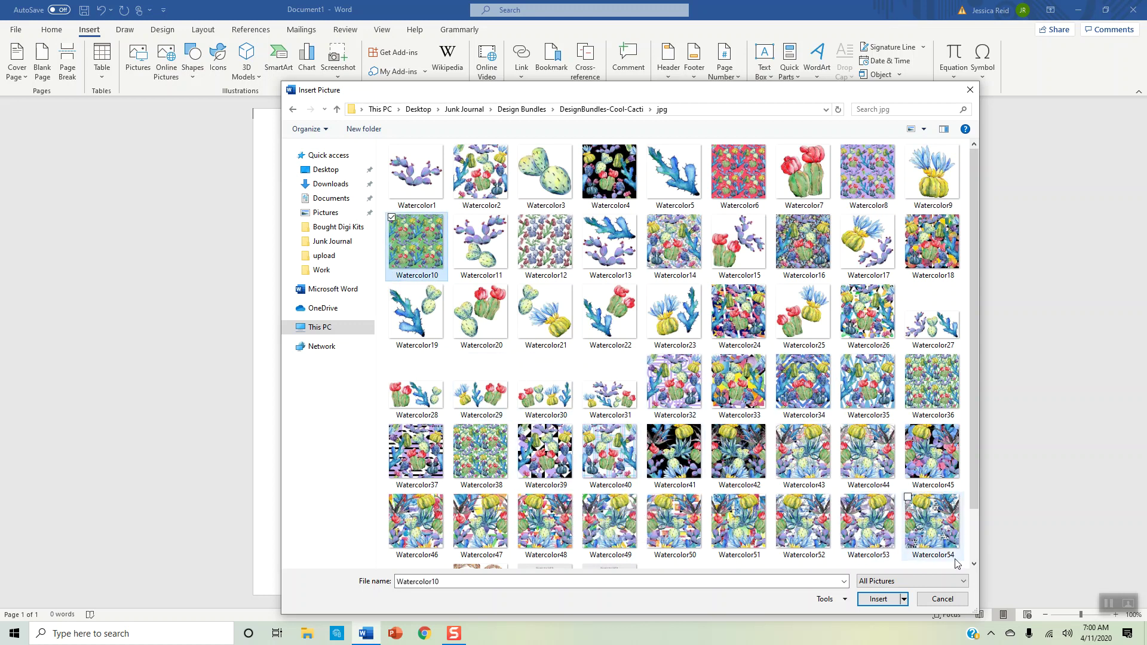
click(878, 599)
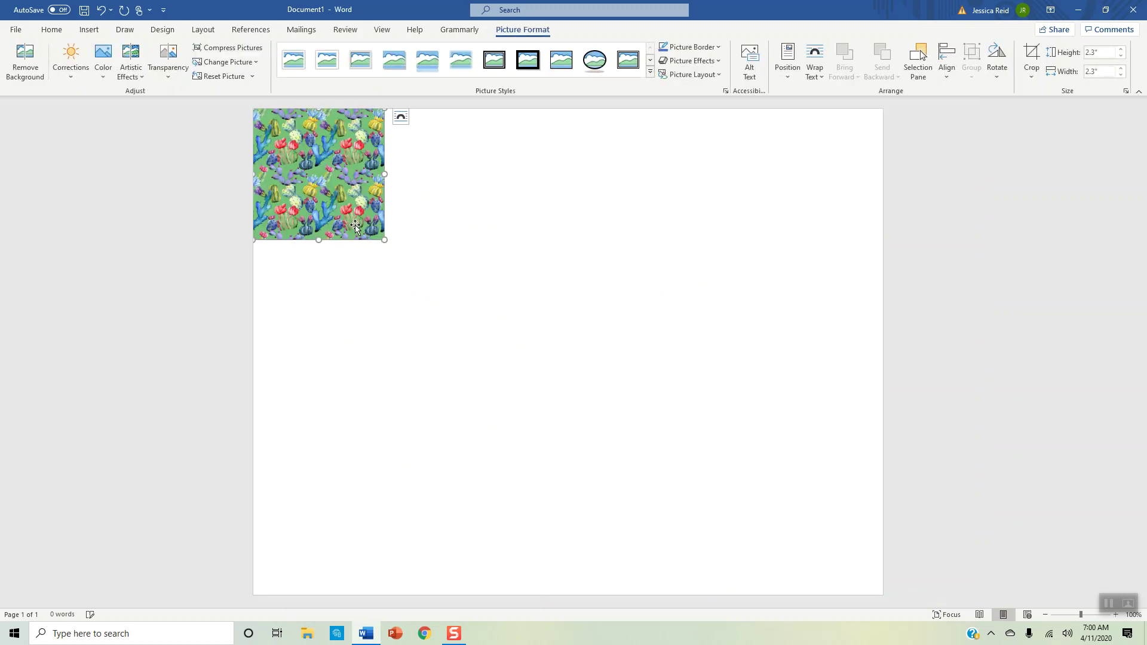
Set the cactus picture's text wrapping to In Front of Text and close the layout options.
click(400, 116)
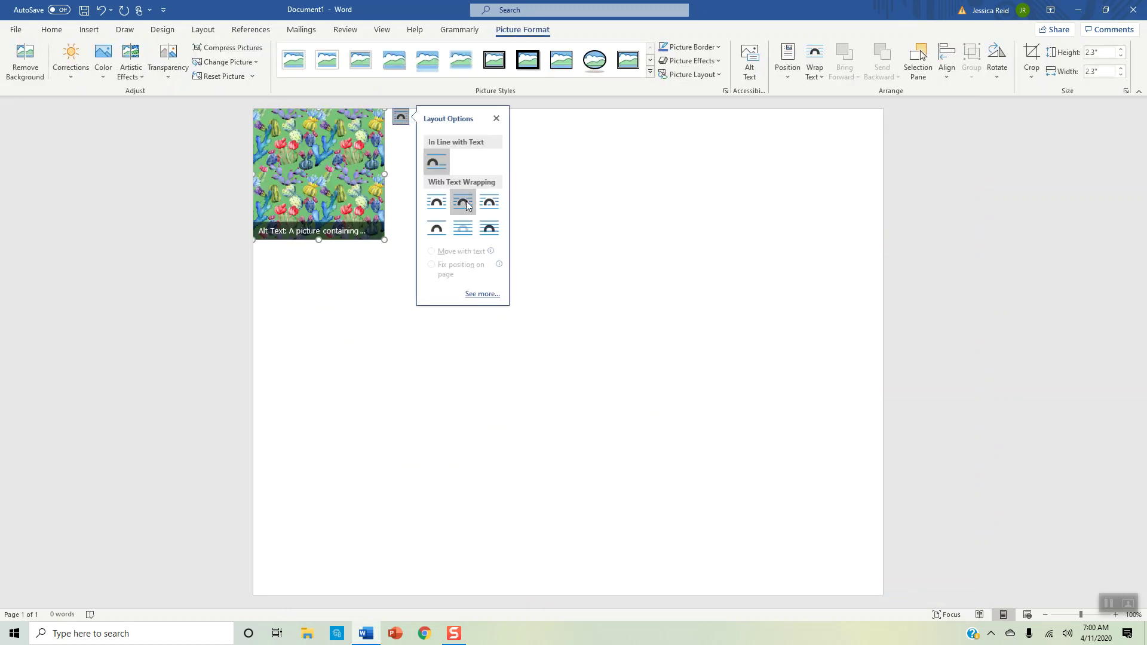
click(490, 226)
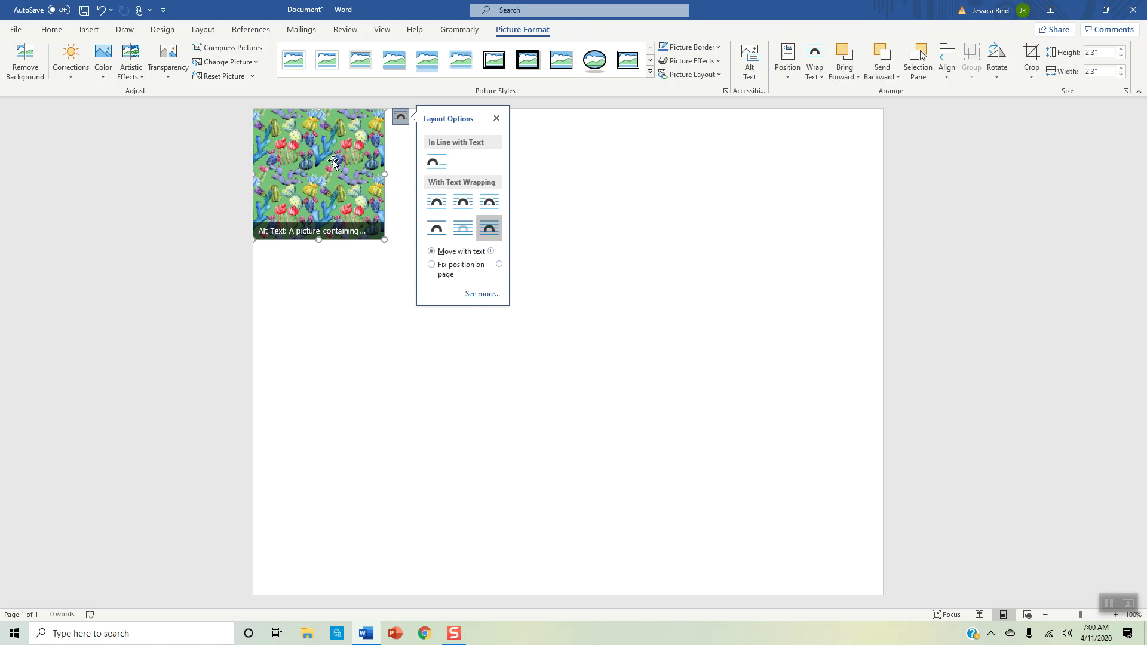
click(361, 249)
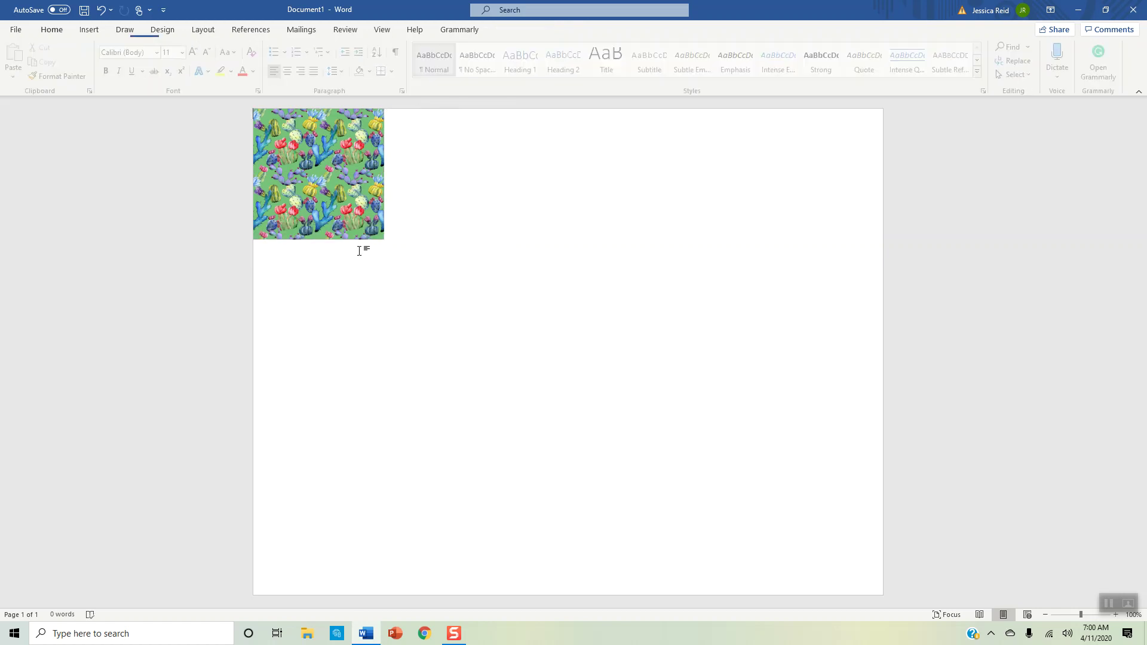
Unlock the cactus picture's aspect ratio and resize it to 8" high by 11" wide.
right_click(327, 165)
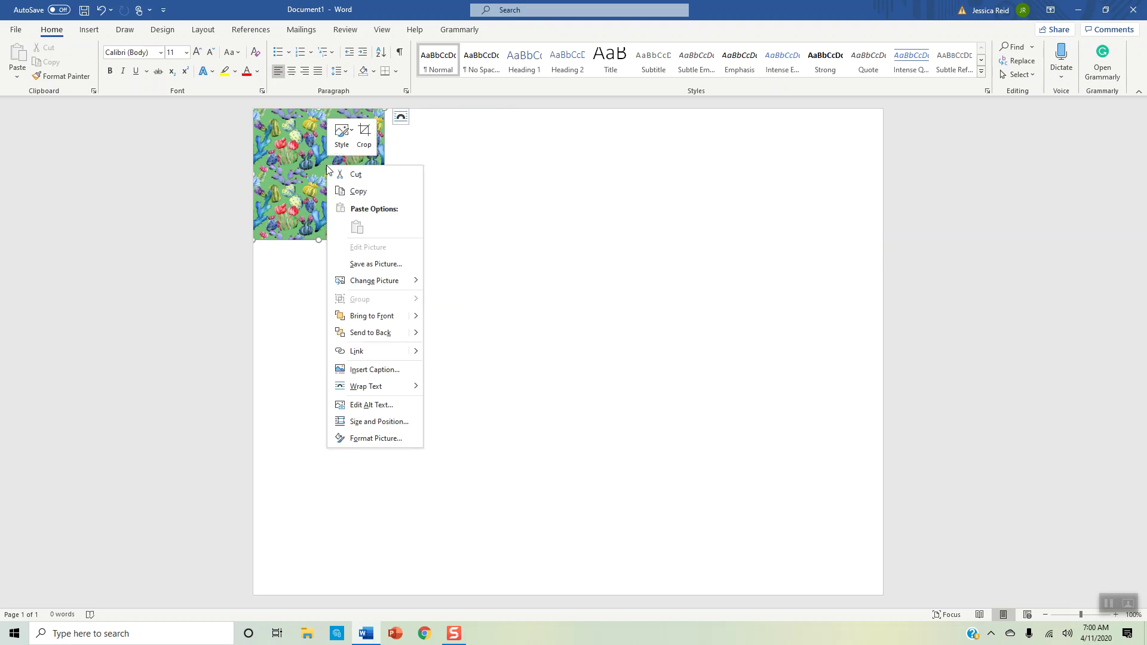
click(381, 422)
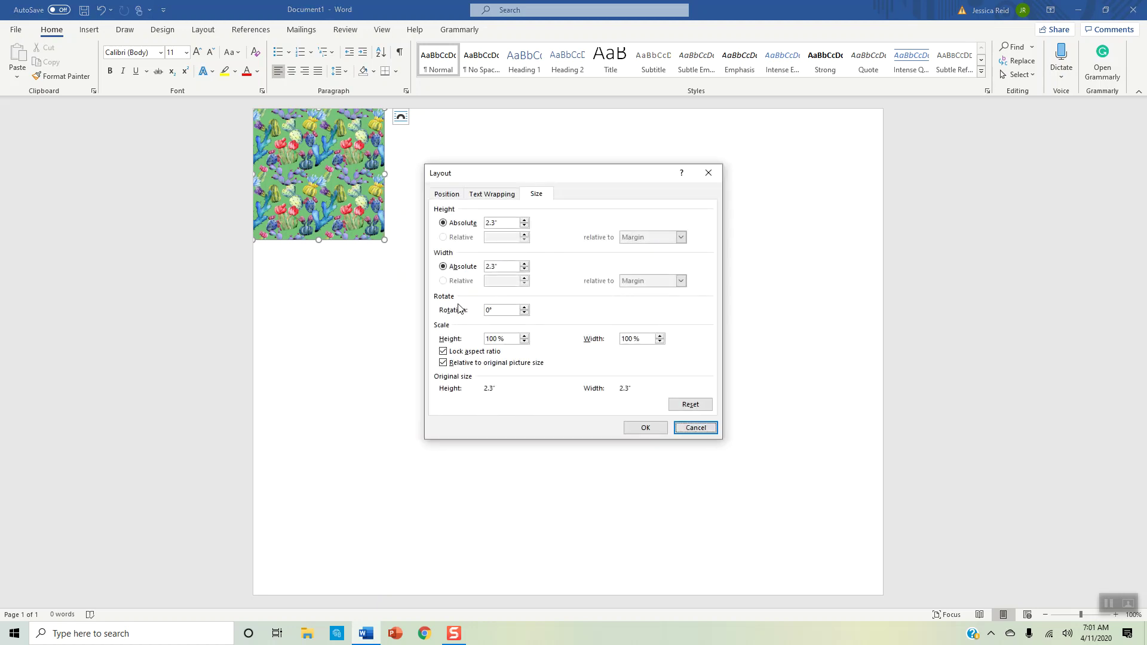
click(443, 352)
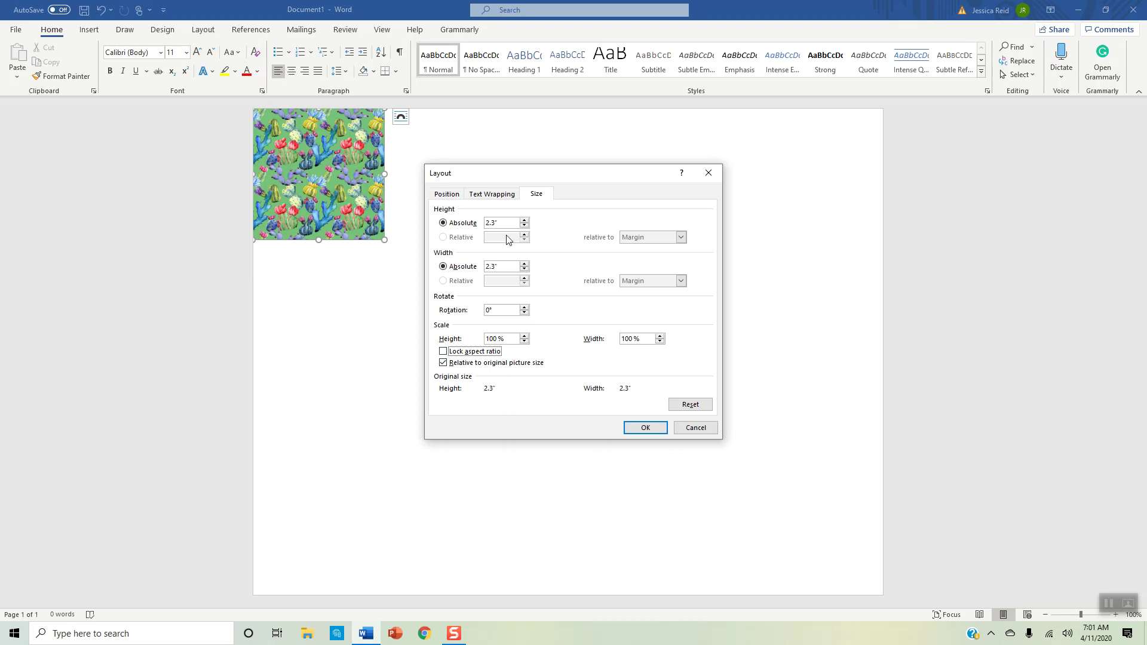
drag(506, 221, 481, 227)
text(8)
key(BackSpace)
text(11)
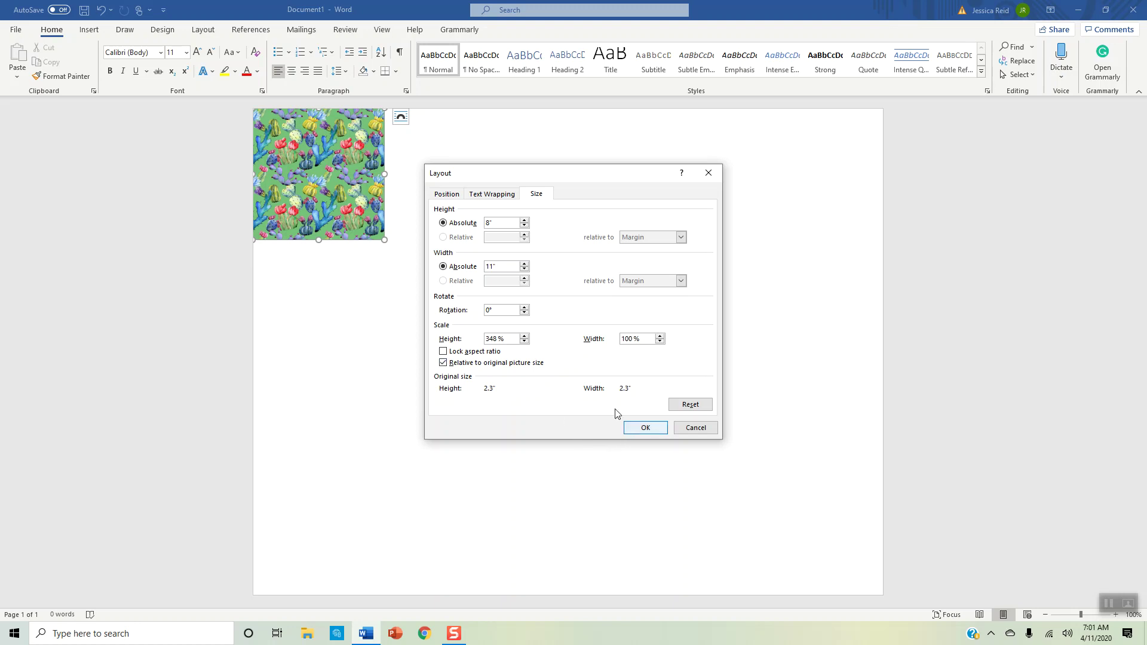
click(508, 266)
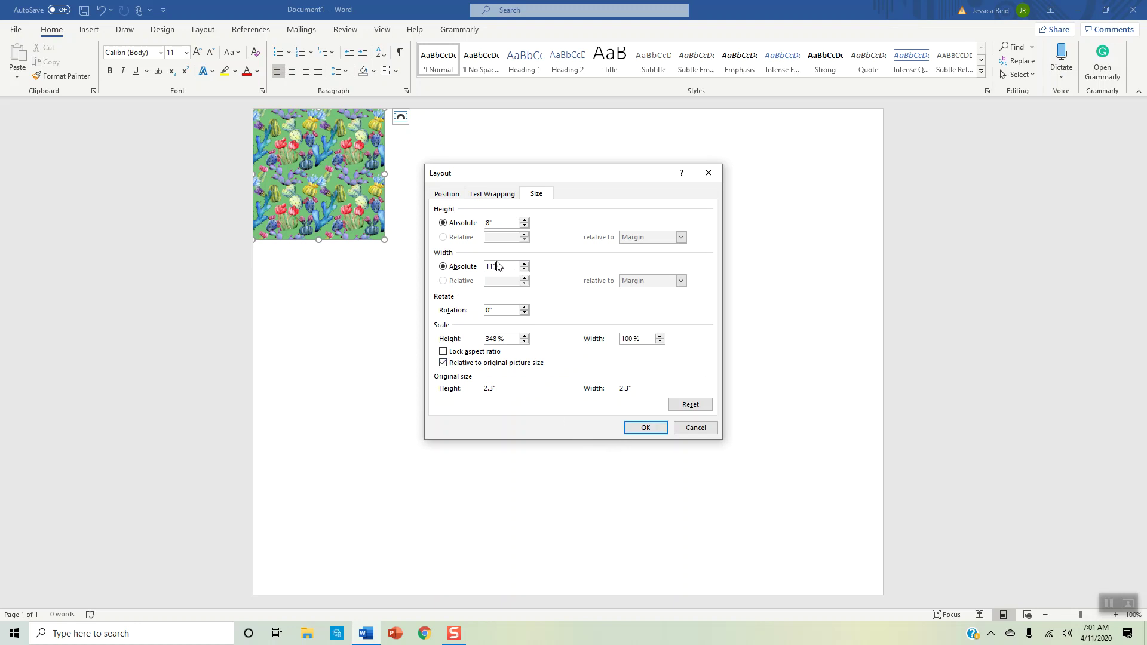
click(646, 428)
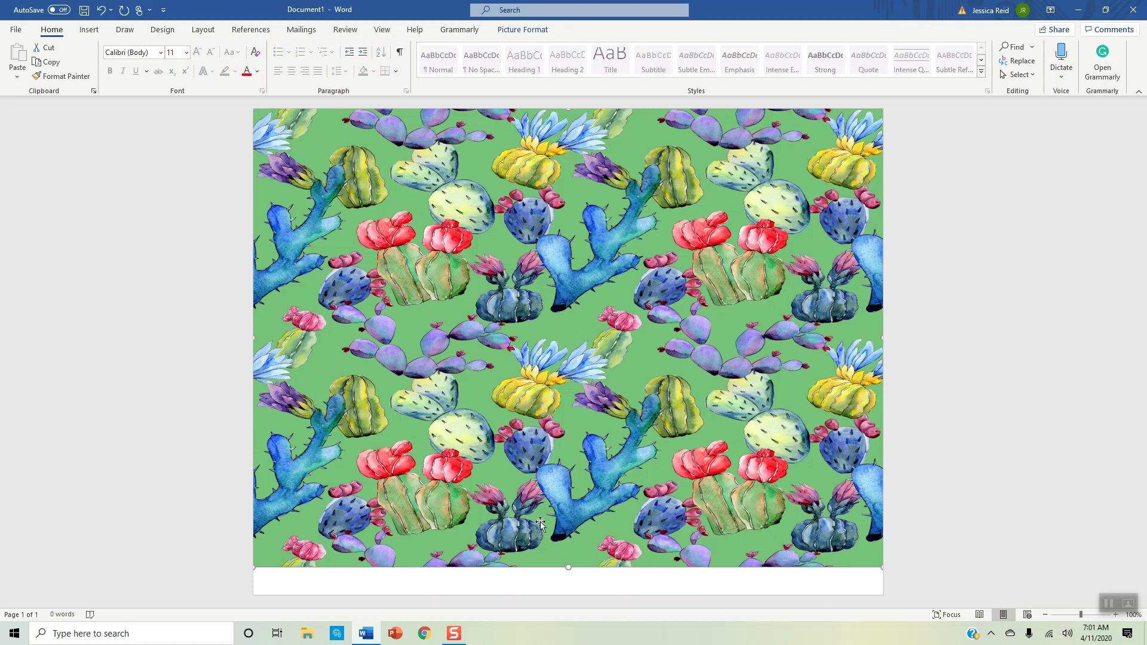
Try a width of 11.5" for the cactus picture and undo that change.
right_click(506, 449)
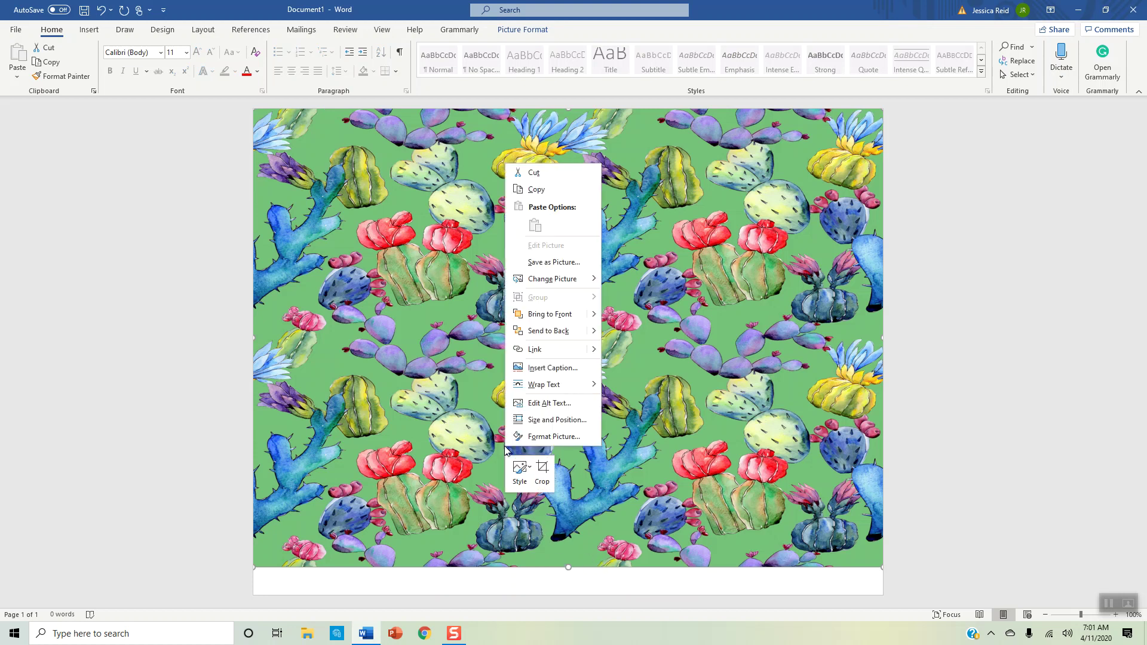
click(539, 422)
click(501, 266)
text(.5)
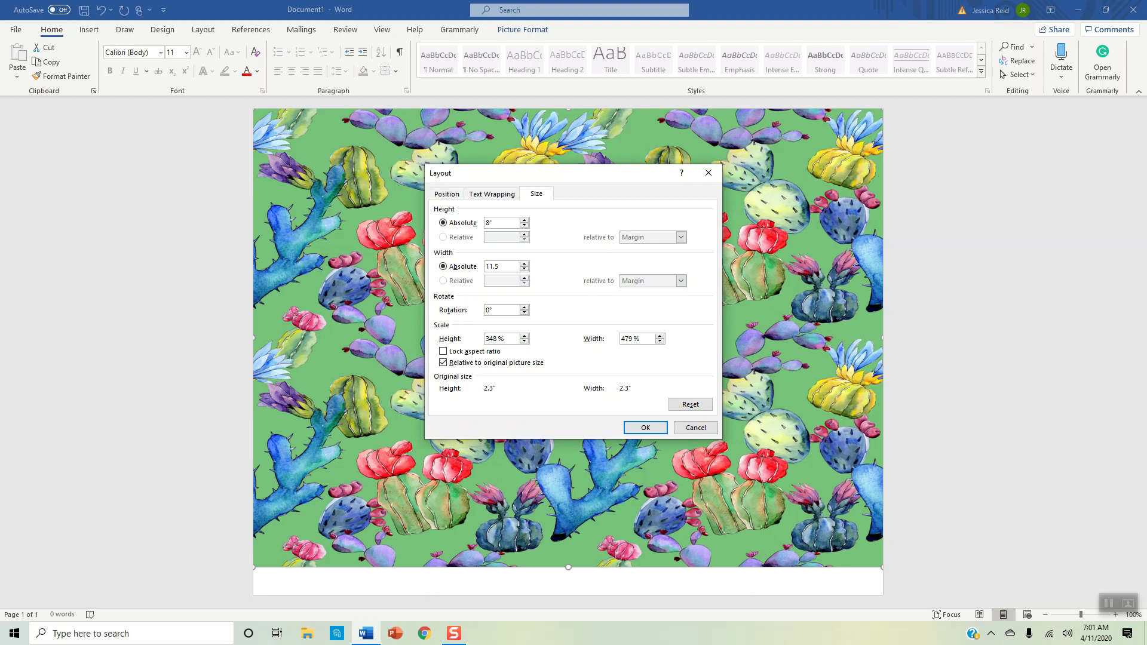
drag(485, 266, 499, 266)
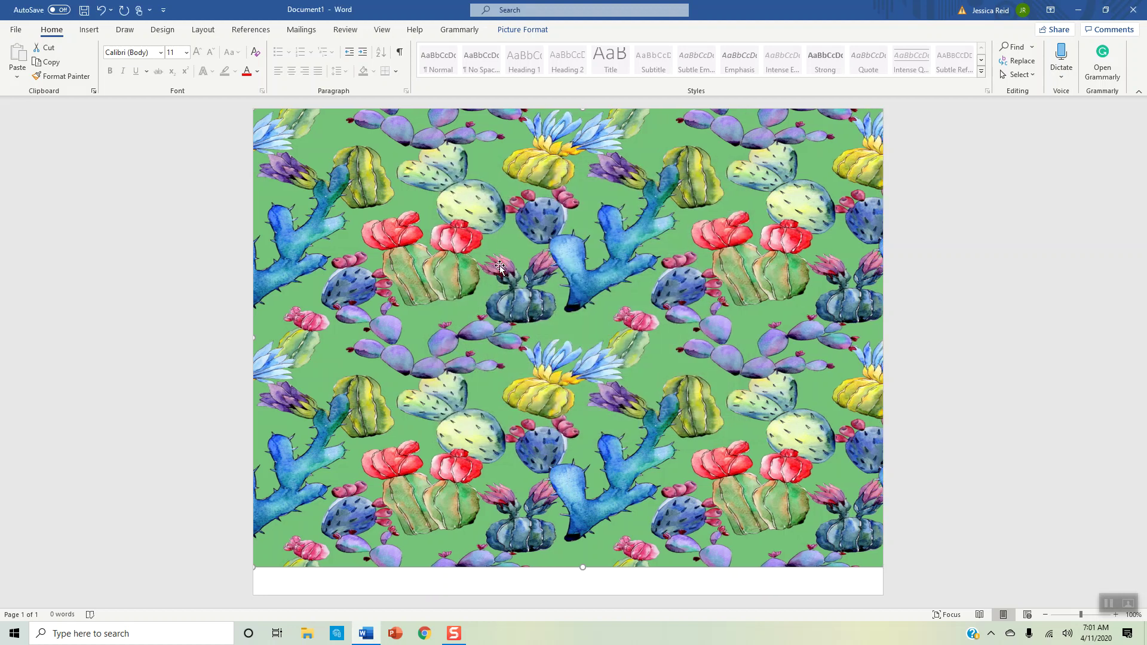
click(101, 10)
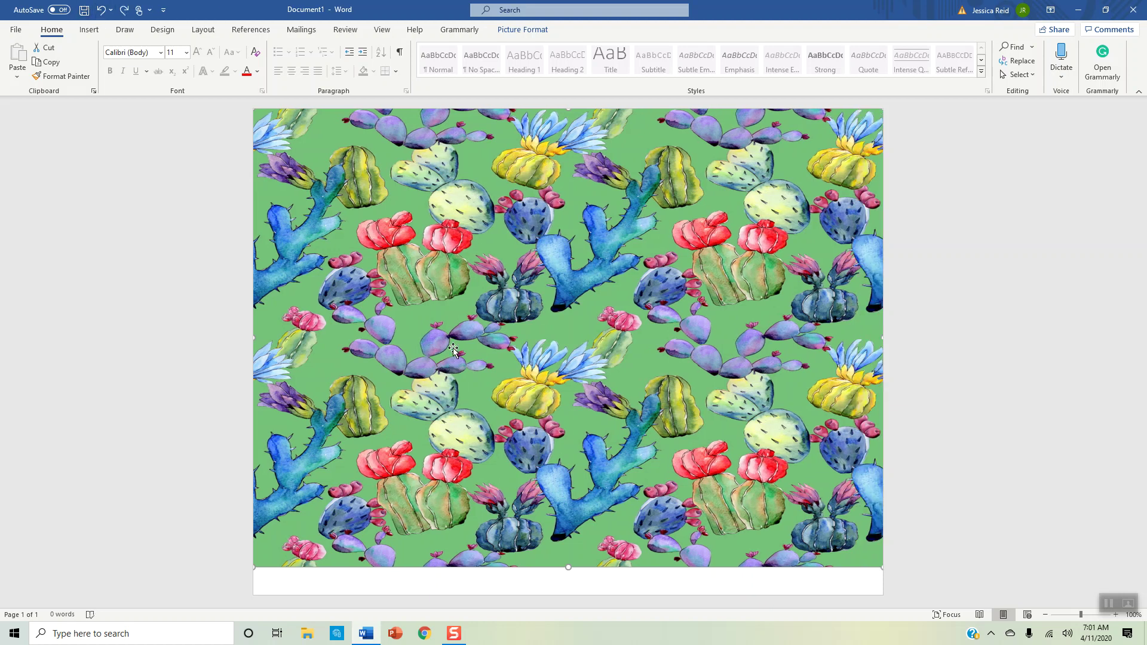
Set the cactus picture's height to 8.5" so that it fills the page.
right_click(467, 317)
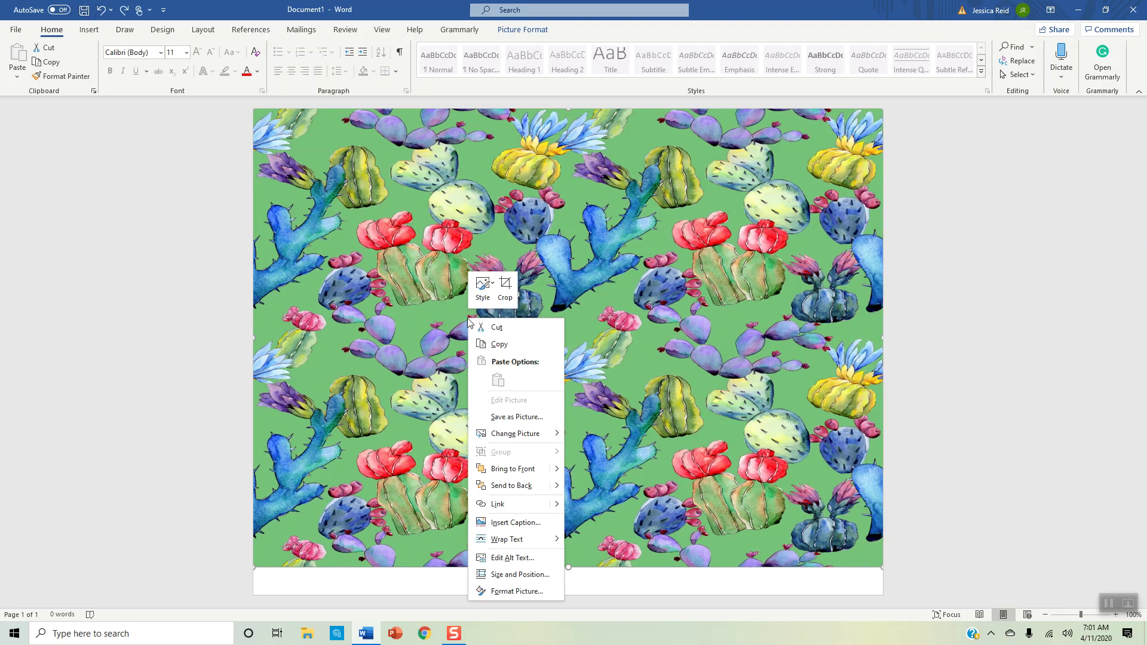
click(518, 574)
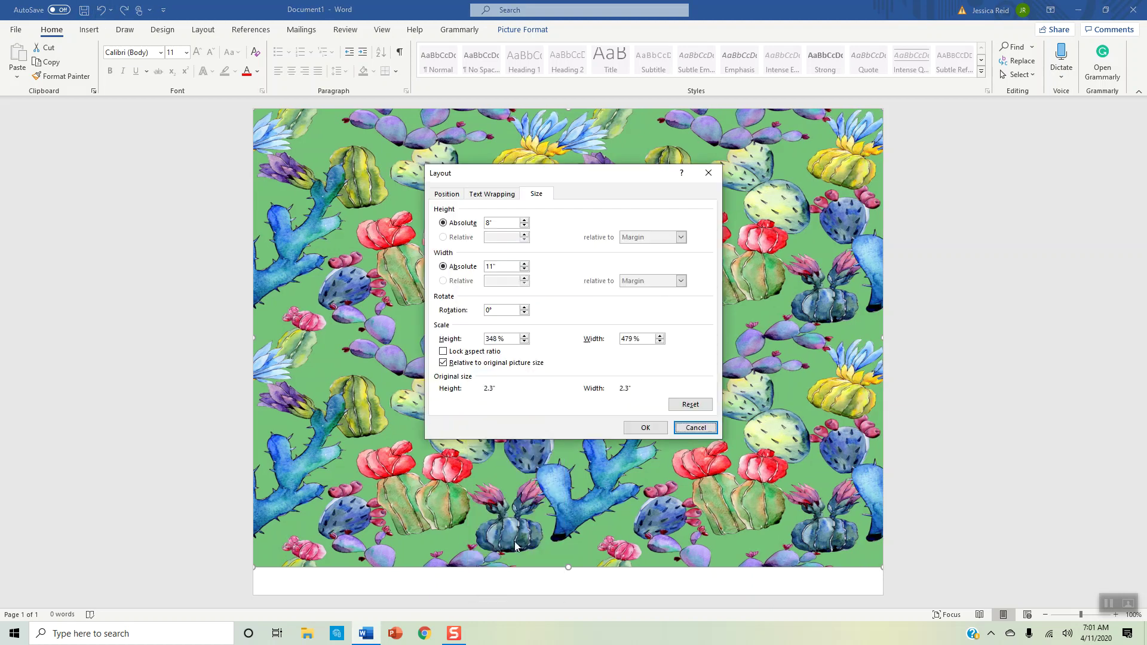
click(498, 223)
text(.5)
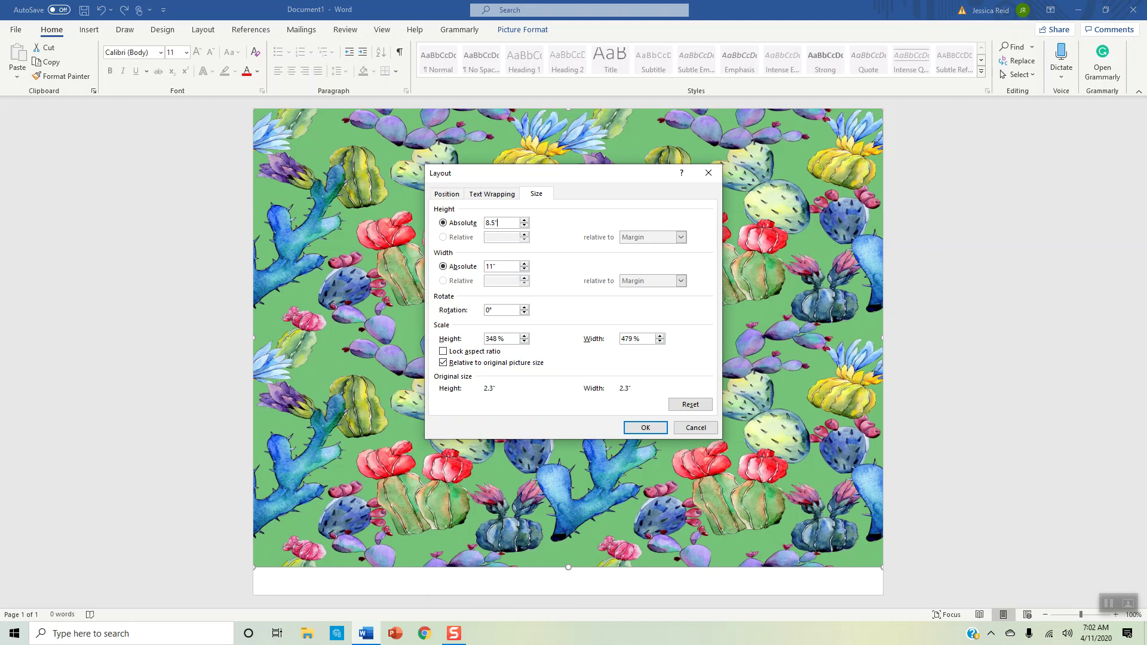
click(645, 427)
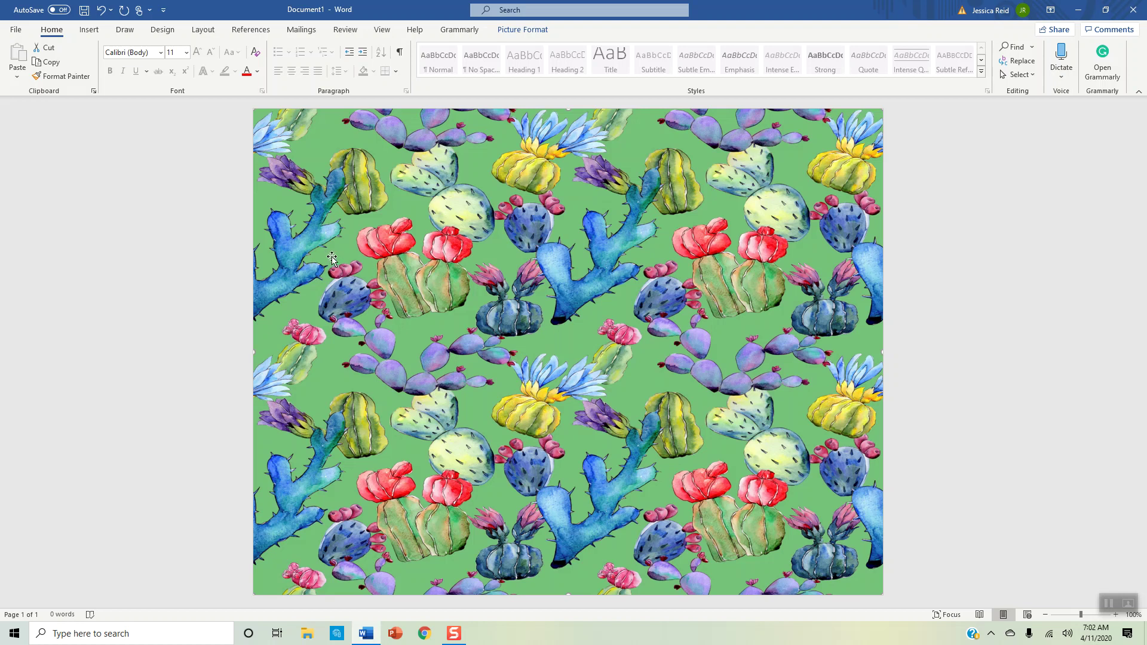
Set the cactus picture's transparency to 0% and apply the Light Screen artistic effect.
click(523, 29)
click(168, 71)
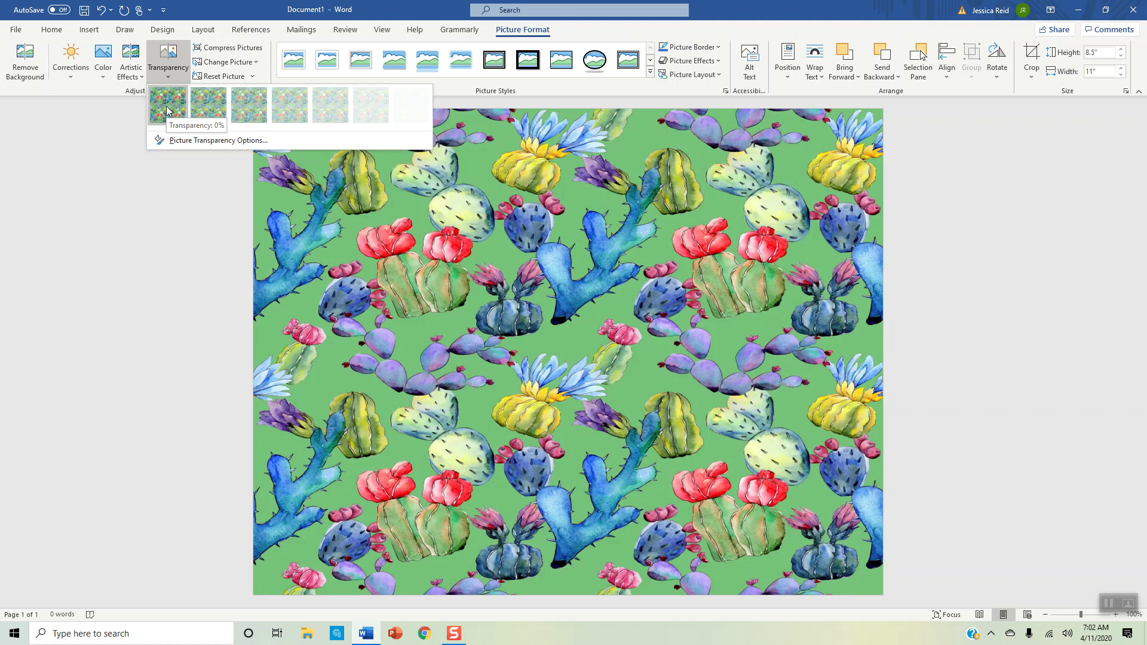
click(166, 109)
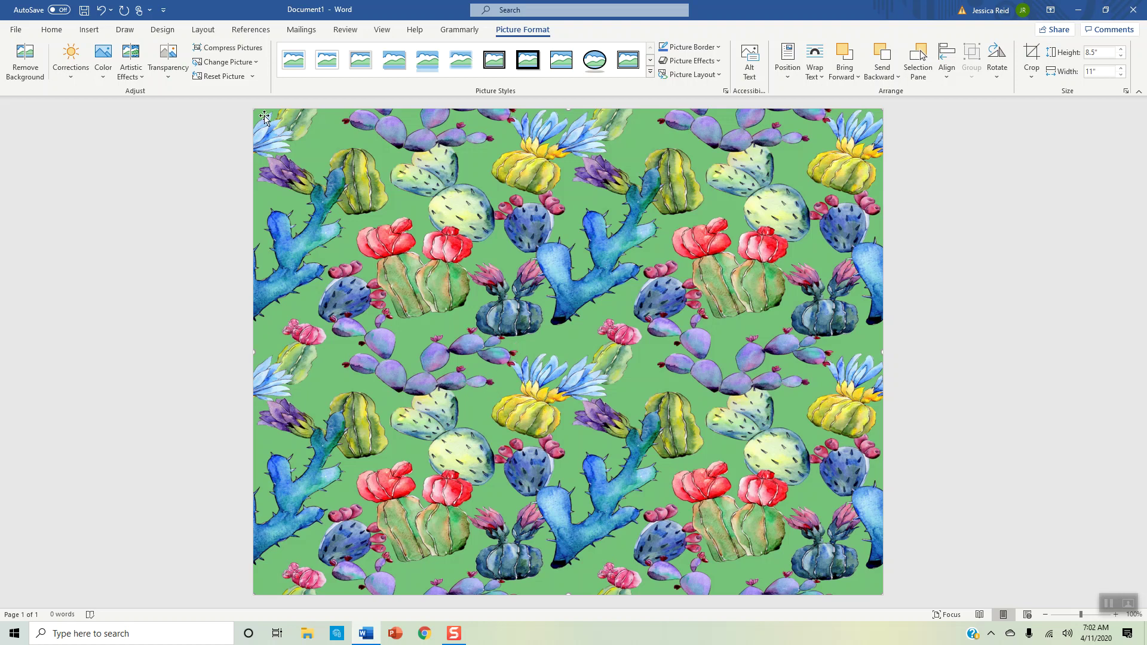
click(131, 74)
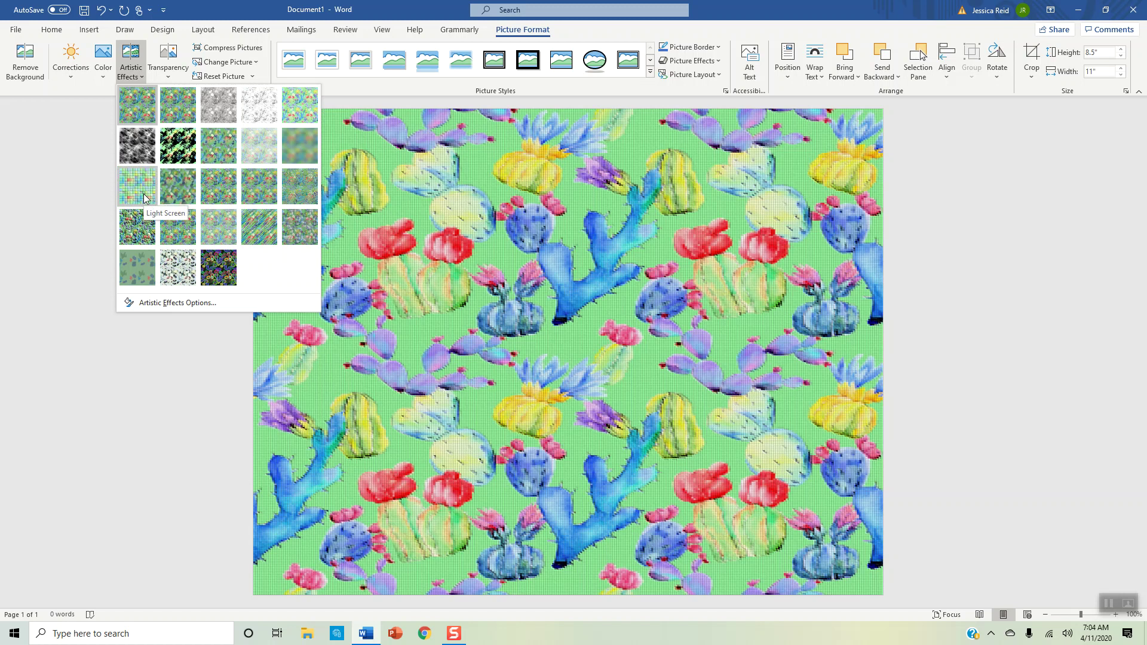
click(143, 193)
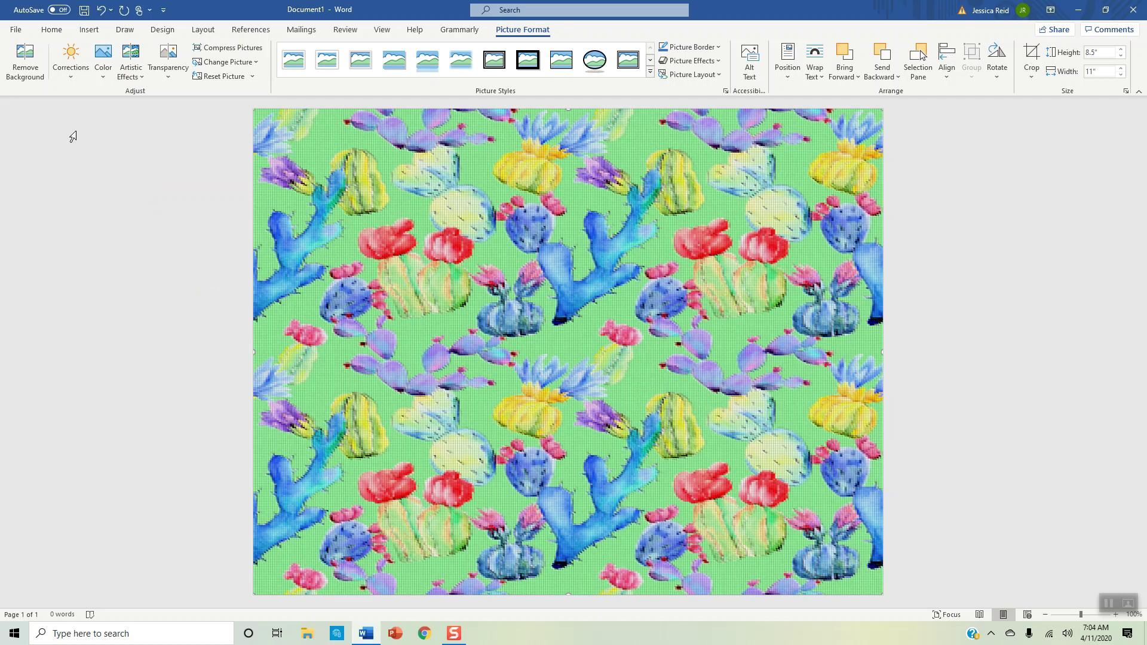
click(106, 75)
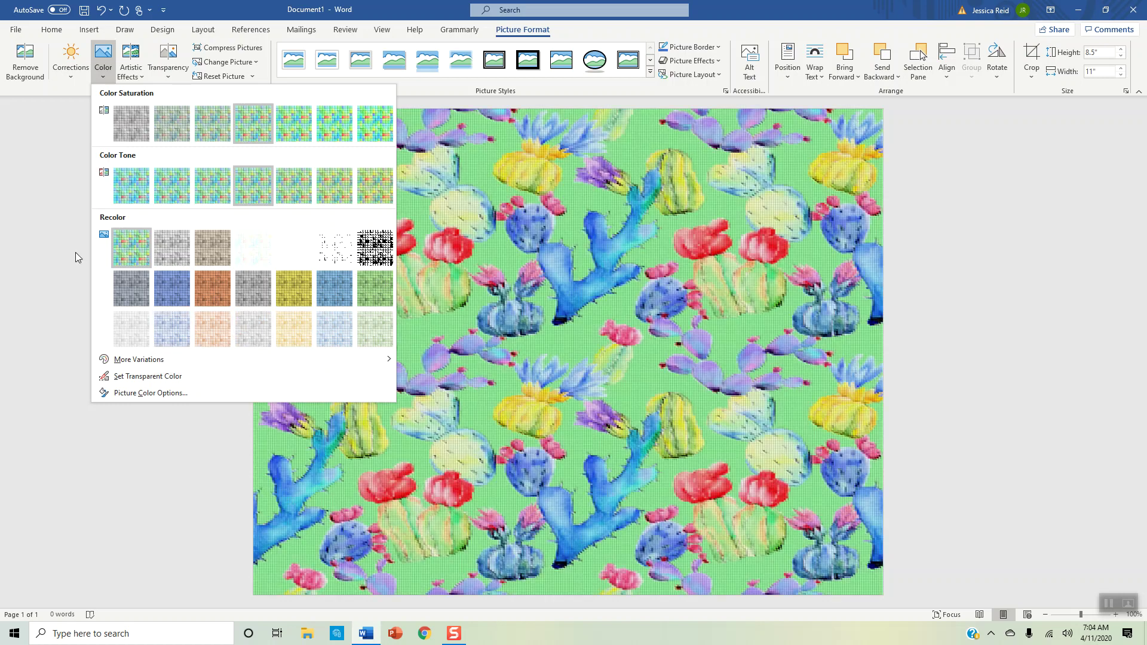
click(59, 239)
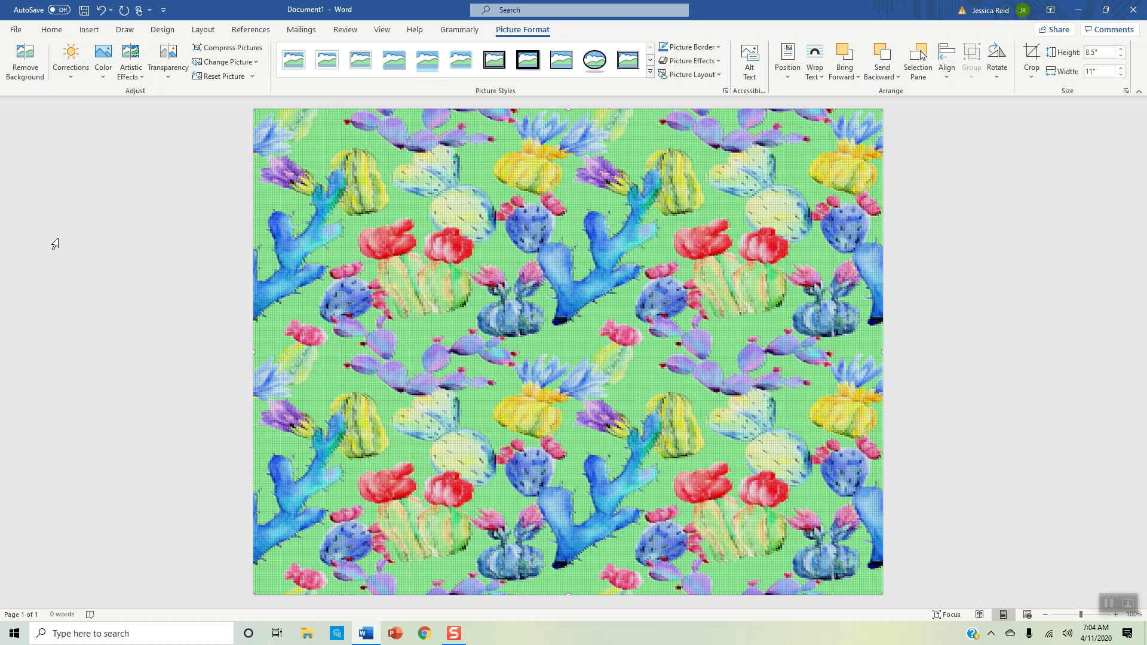
Save the document as a PDF named Background Page in the upload folder on the desktop, and minimize the opened PDF.
click(15, 30)
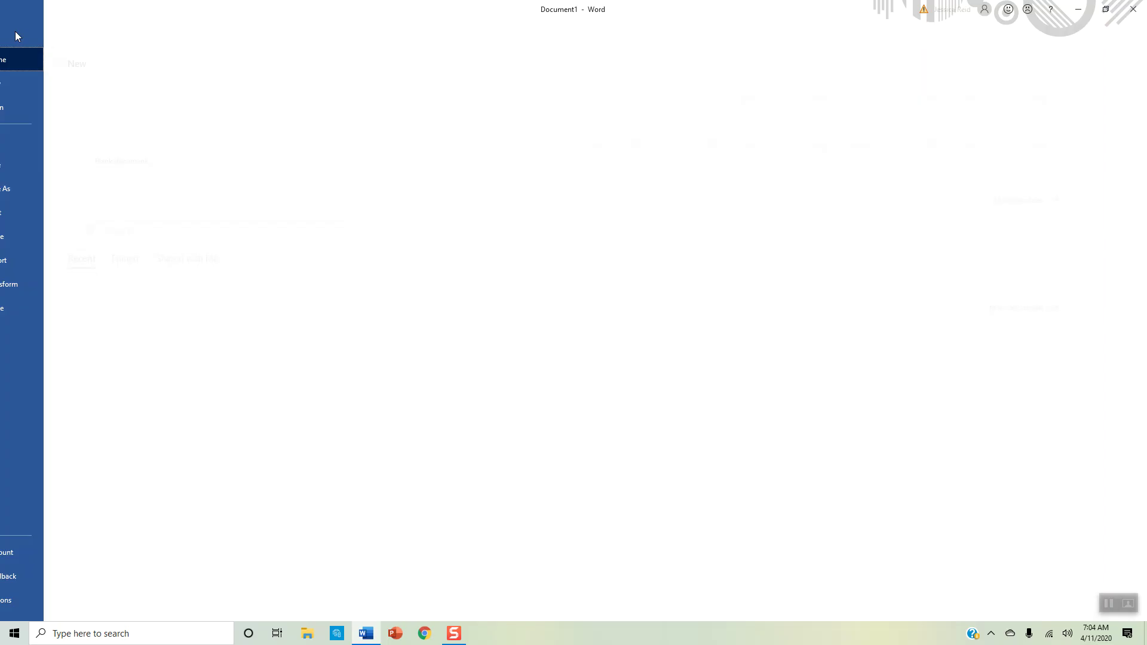
click(43, 199)
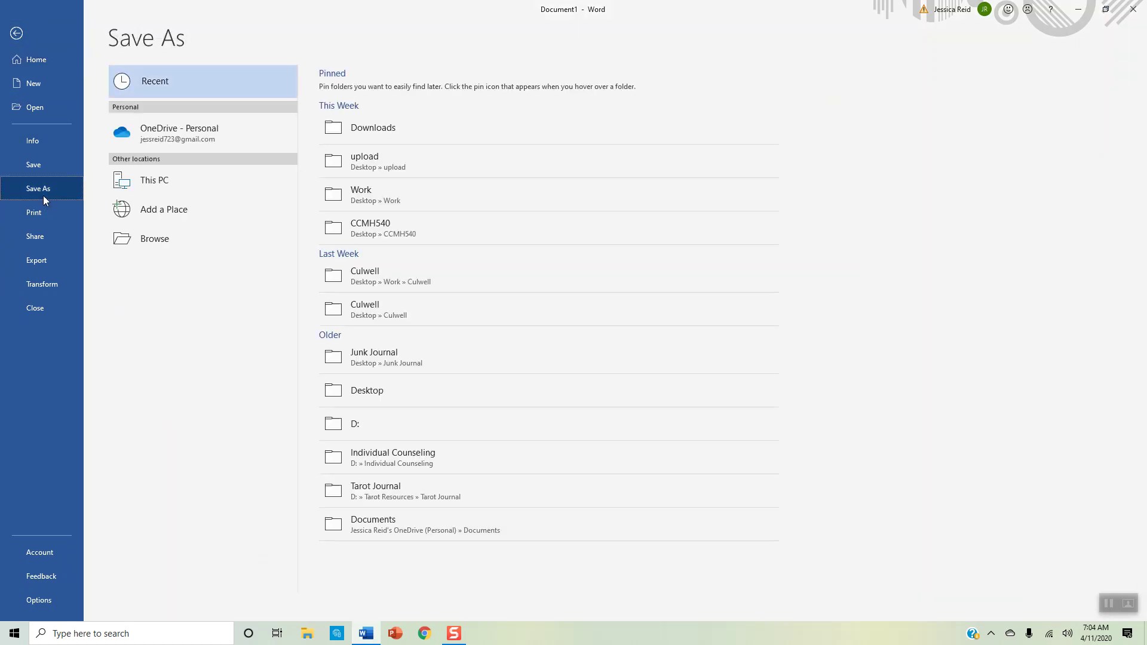
click(366, 162)
click(718, 105)
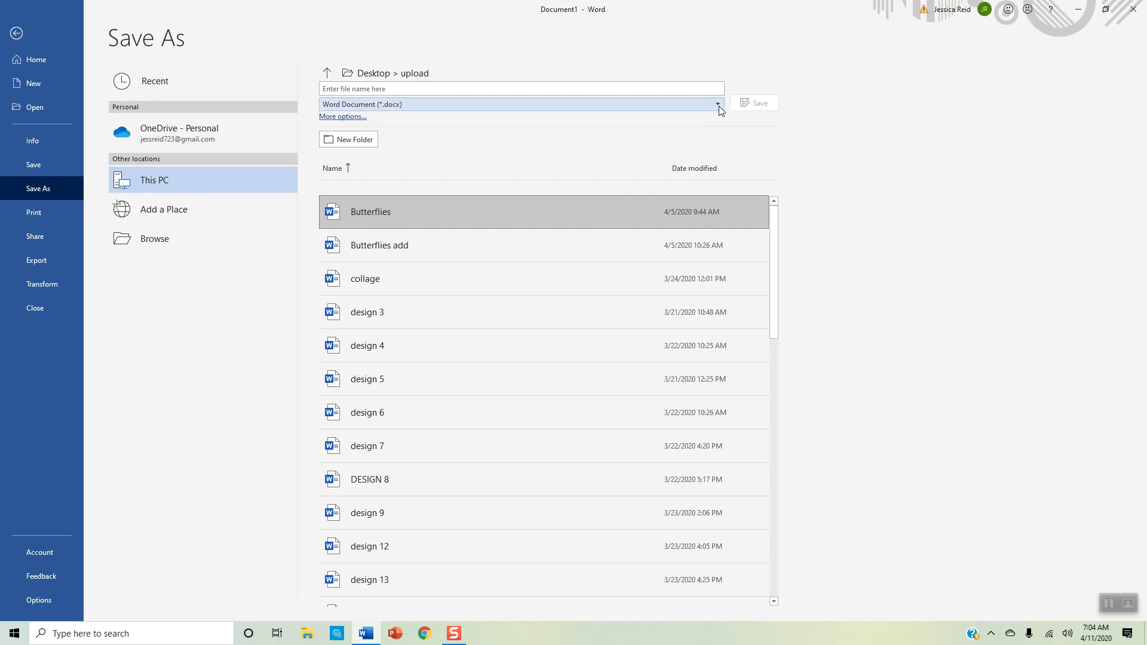
click(346, 186)
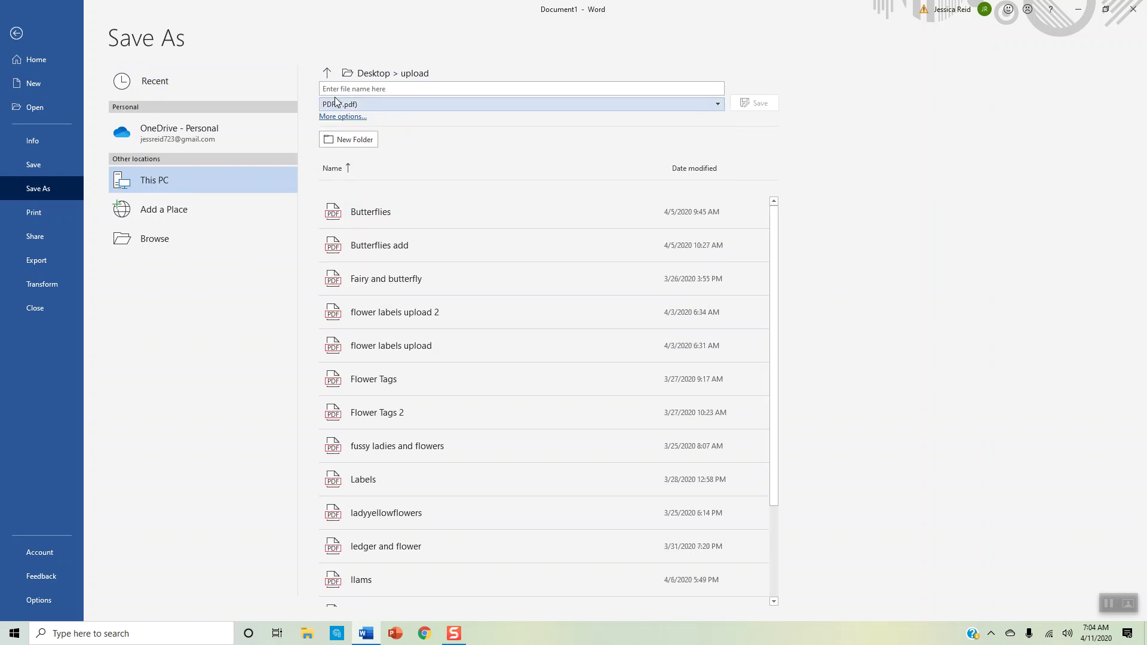
click(344, 88)
text(Background Page)
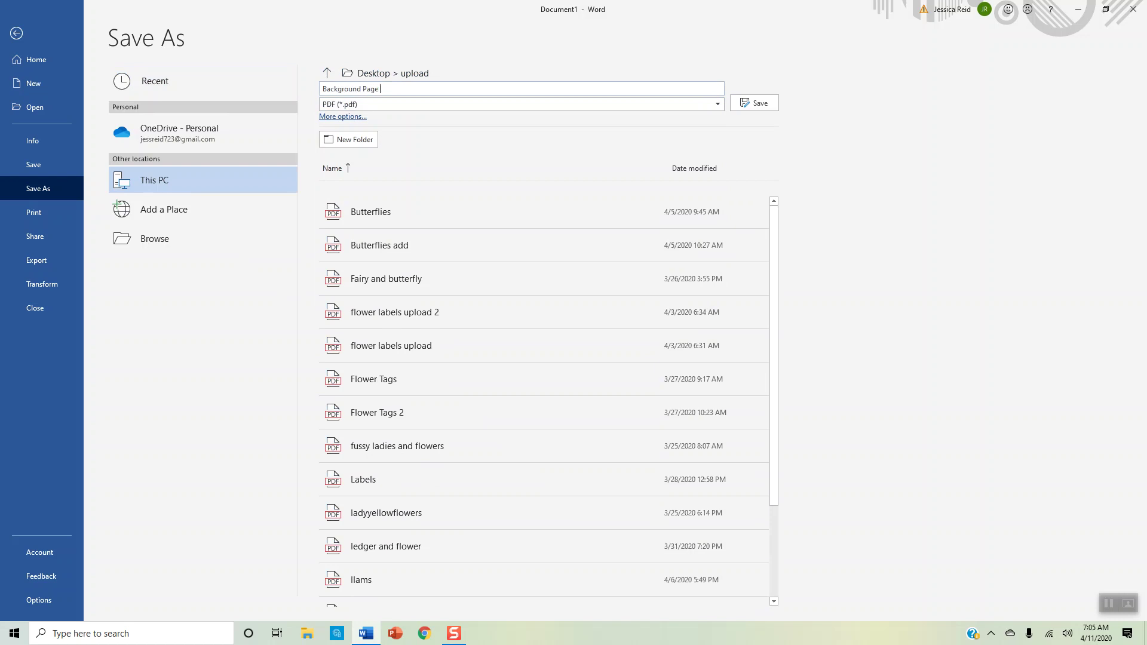
triple_click(343, 87)
key(Return)
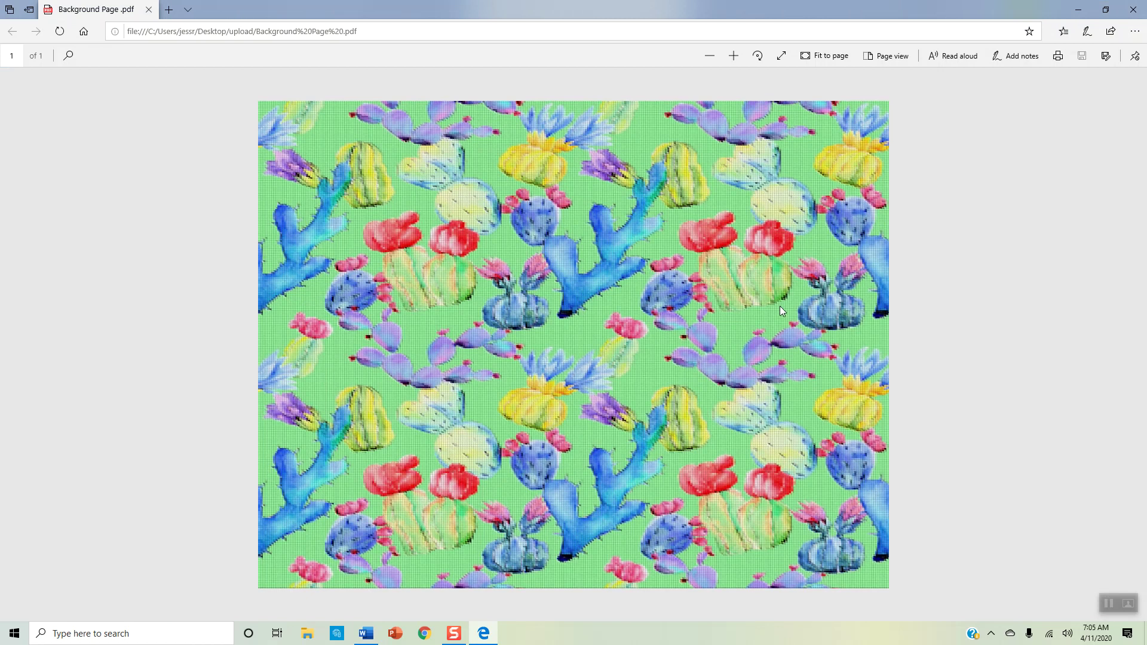
click(1079, 9)
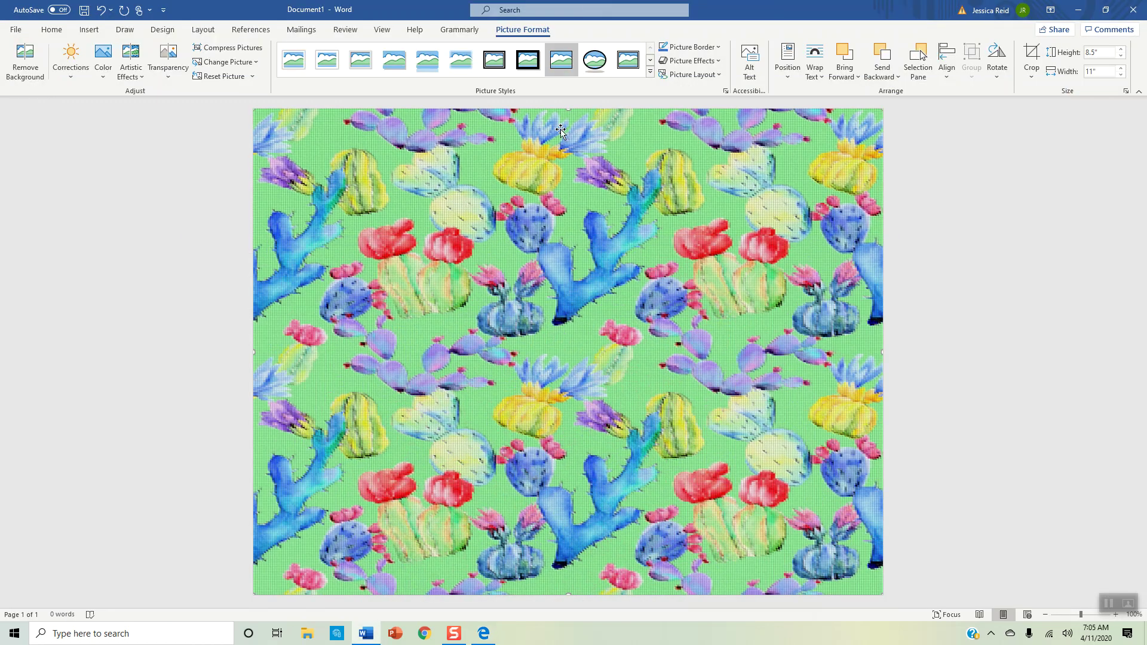
Create a new blank document and dismiss the Office sign-in notice.
click(17, 30)
click(180, 114)
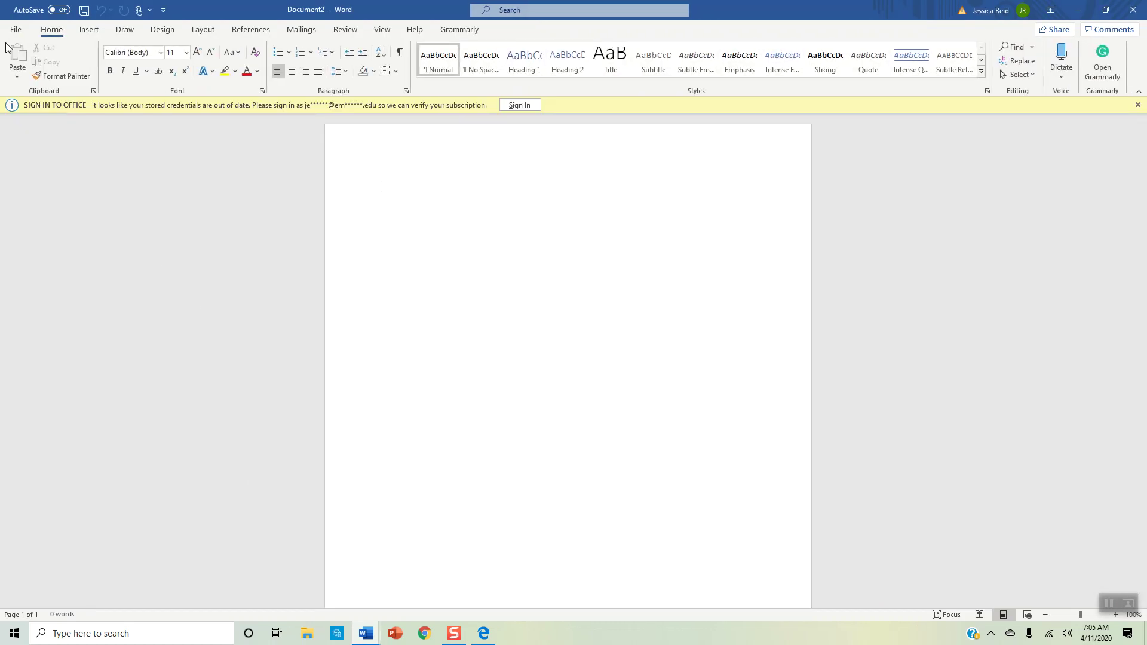
click(1138, 105)
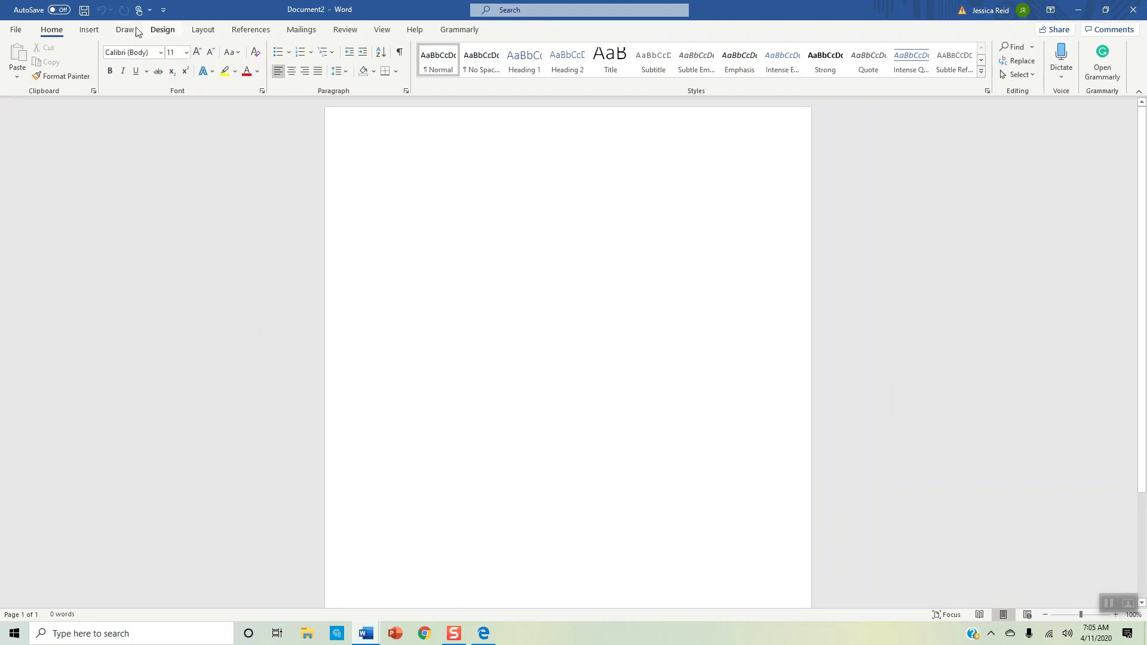
Remove the new document's page margins and set its orientation to landscape.
click(154, 32)
click(202, 30)
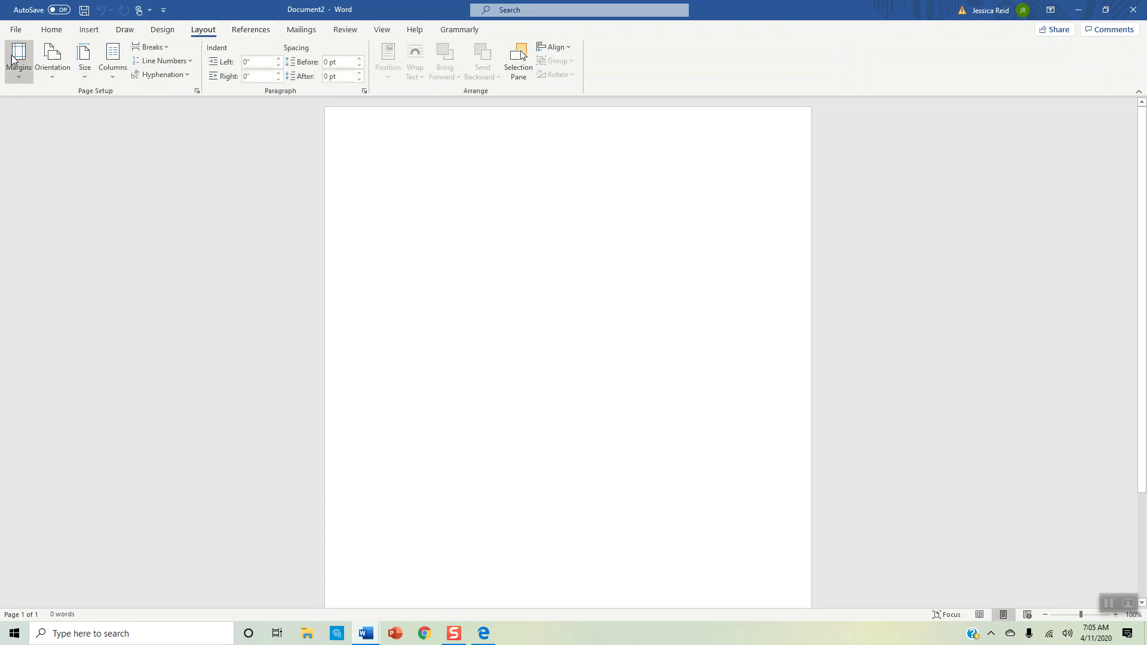
click(20, 58)
click(66, 103)
click(57, 74)
click(48, 125)
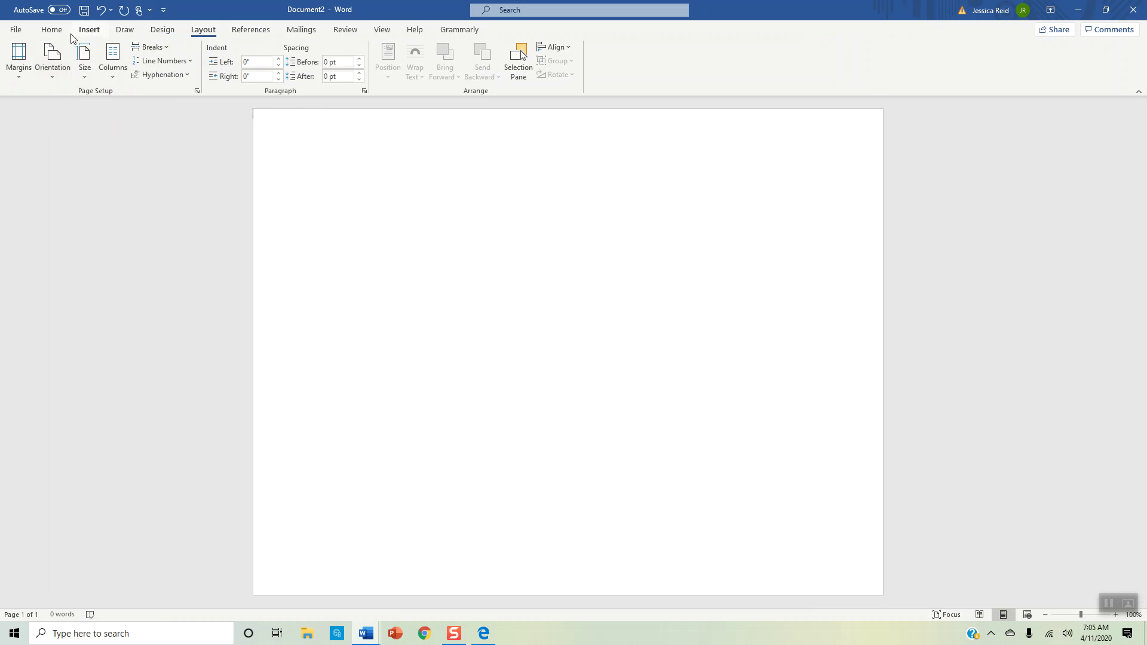
Insert the picture Watercolor12 from the DesignBundles-Cool-Cacti jpg folder and set its text wrapping to In Front of Text.
click(88, 29)
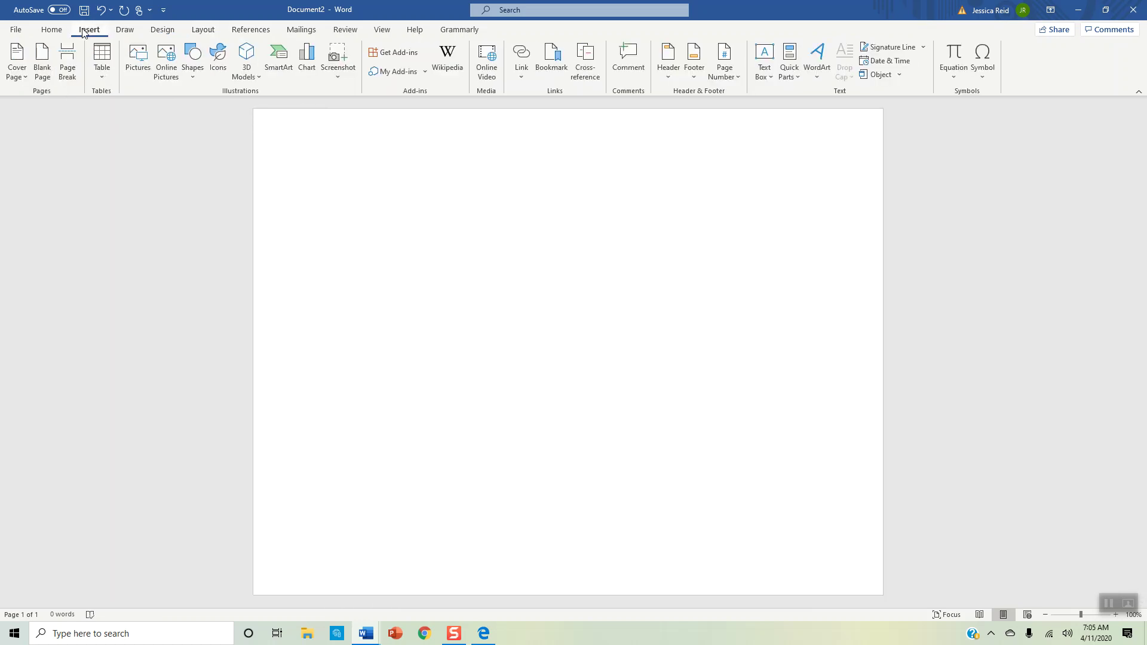
click(145, 73)
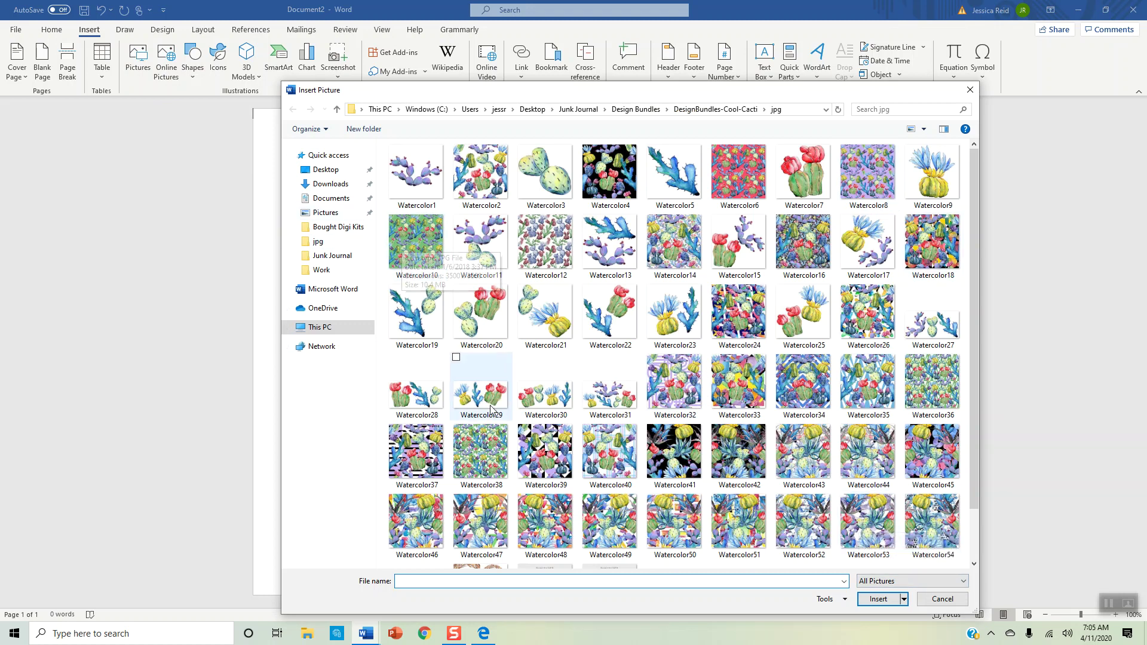
scroll(582, 444, down, 1)
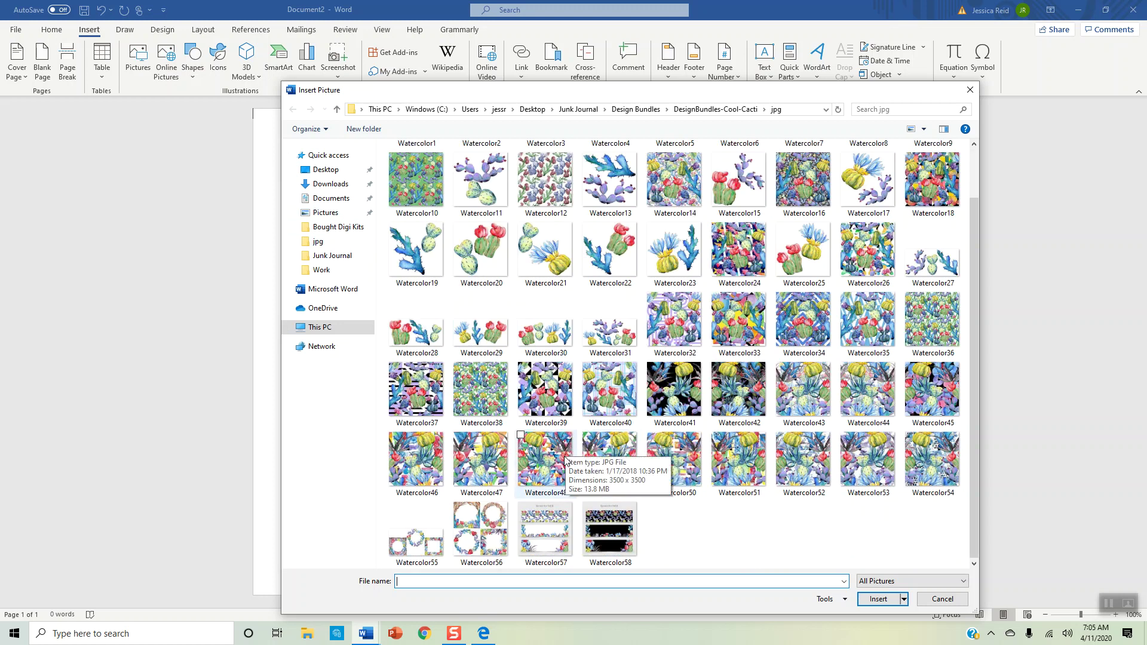
scroll(566, 460, up, 1)
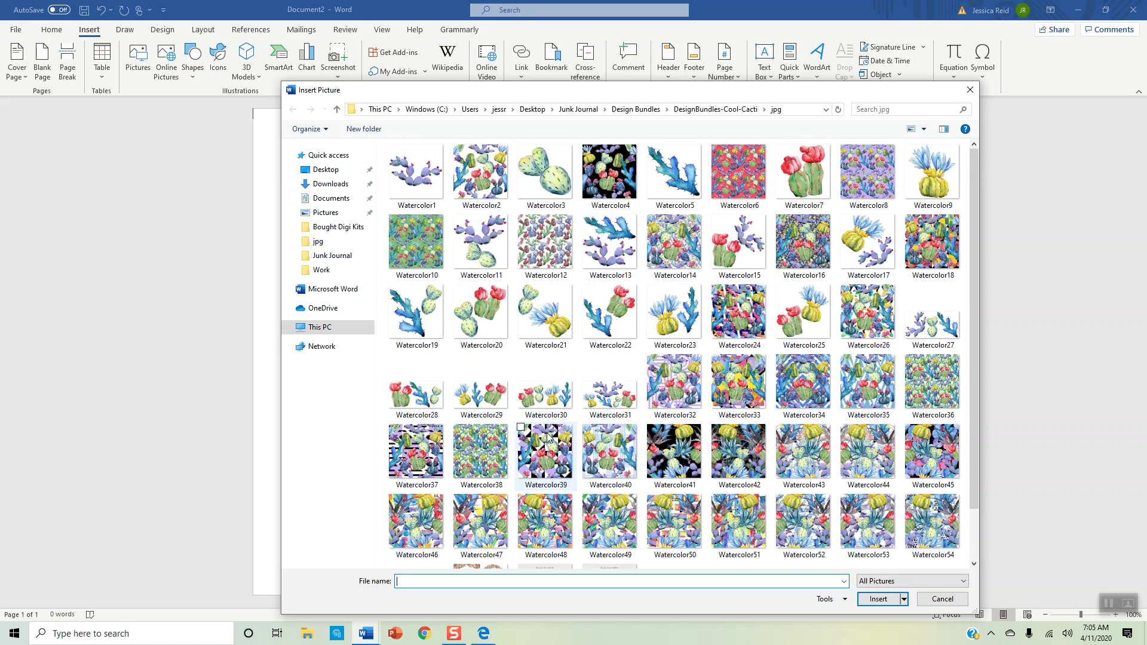
click(532, 253)
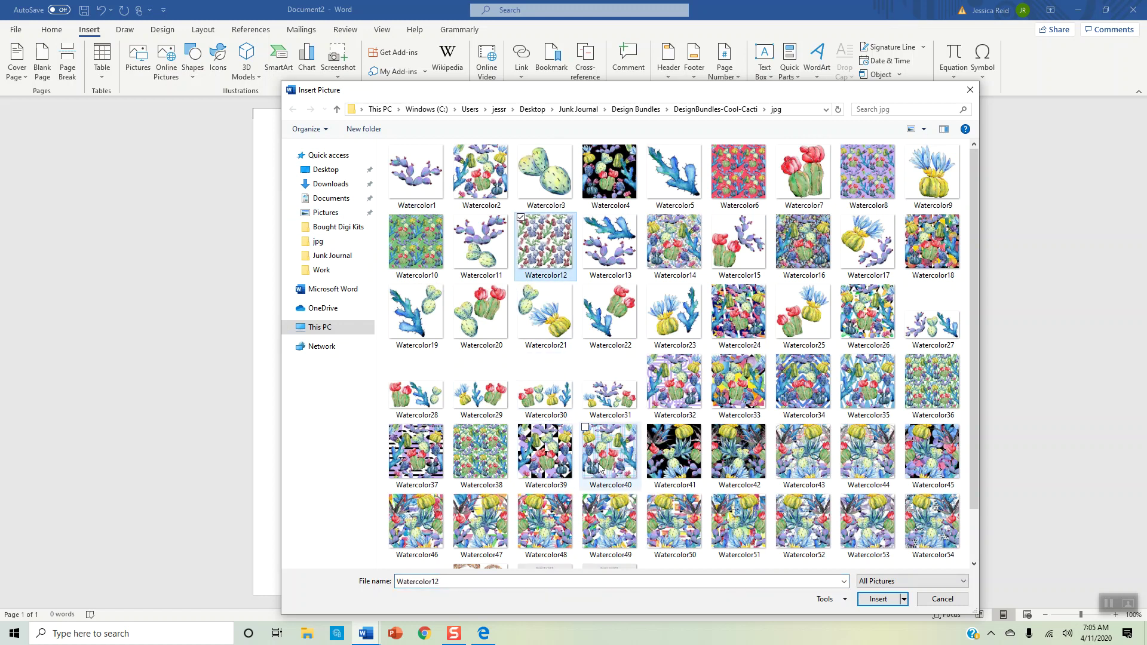
click(877, 600)
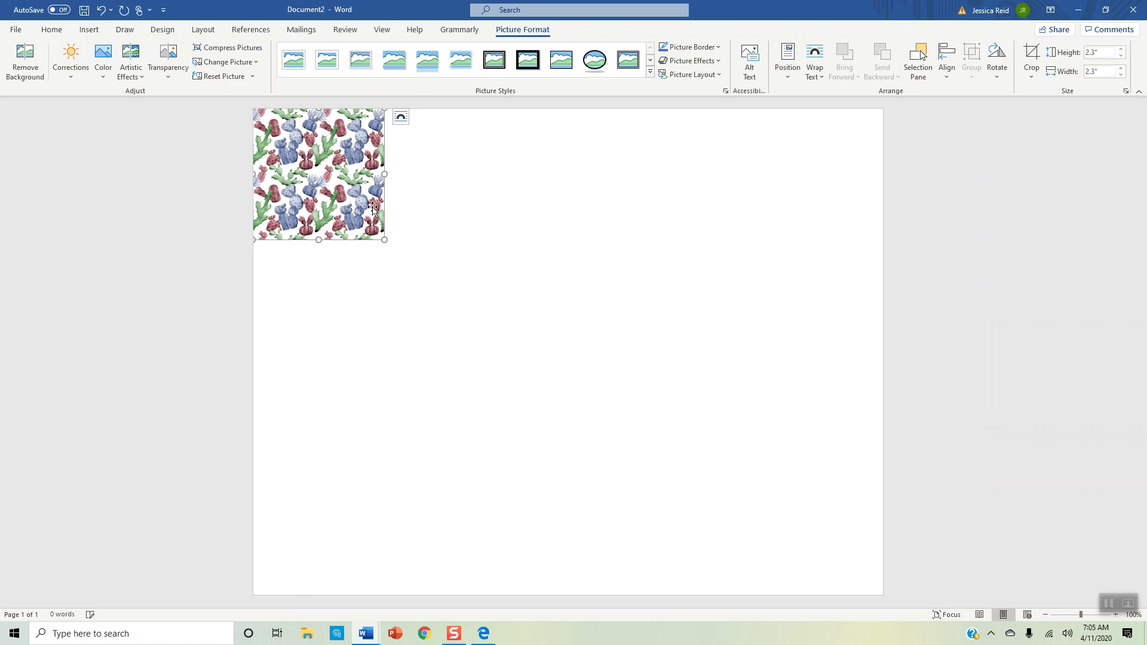
click(401, 119)
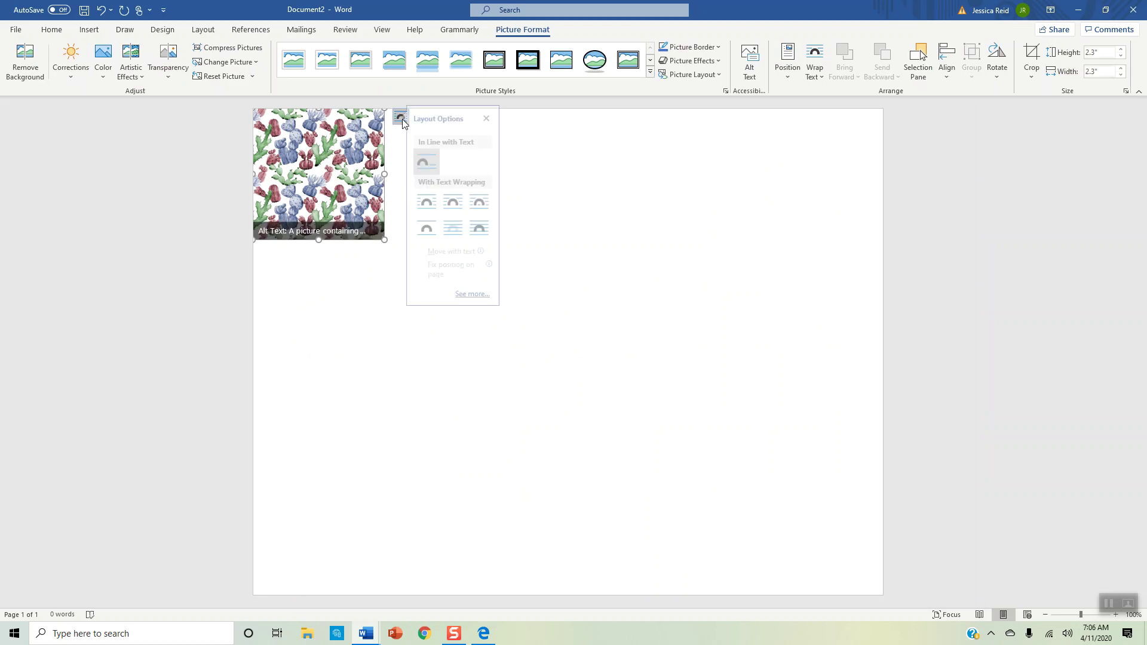
click(488, 228)
Unlock the new cactus picture's aspect ratio and resize it to 8.5" high by 11" wide.
right_click(313, 182)
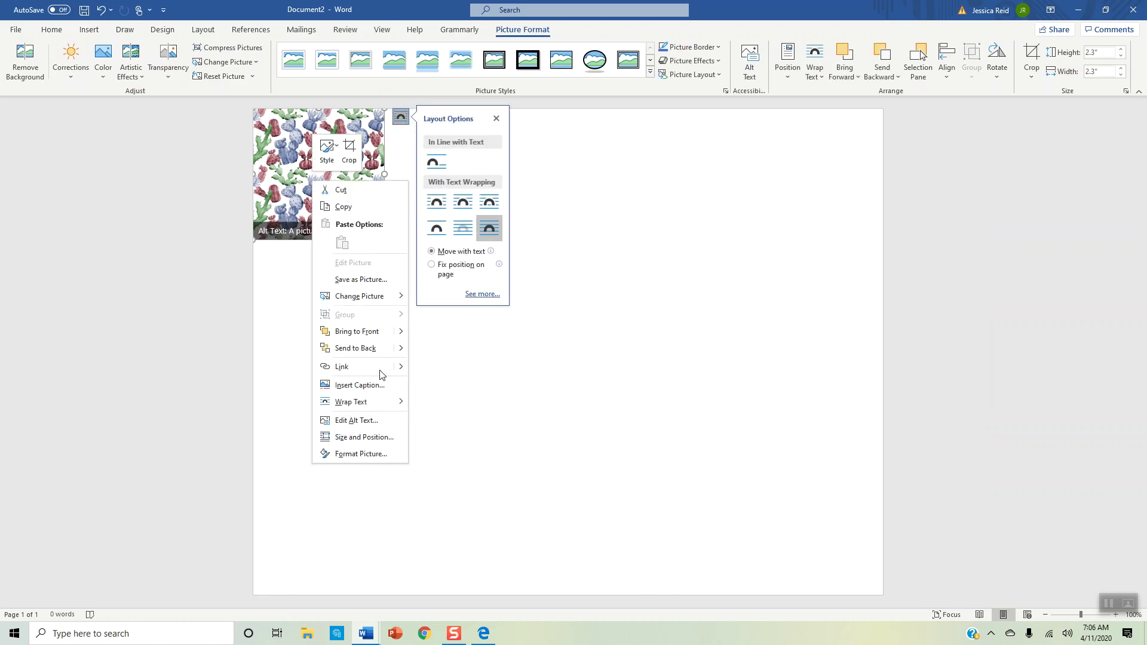
click(376, 438)
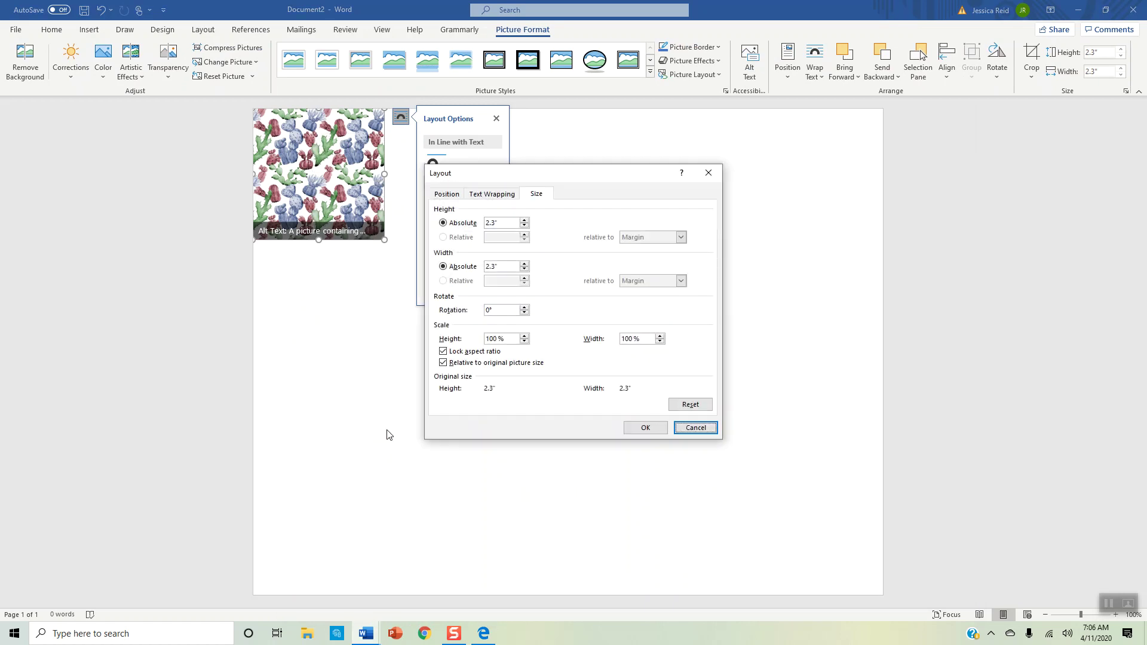
click(443, 352)
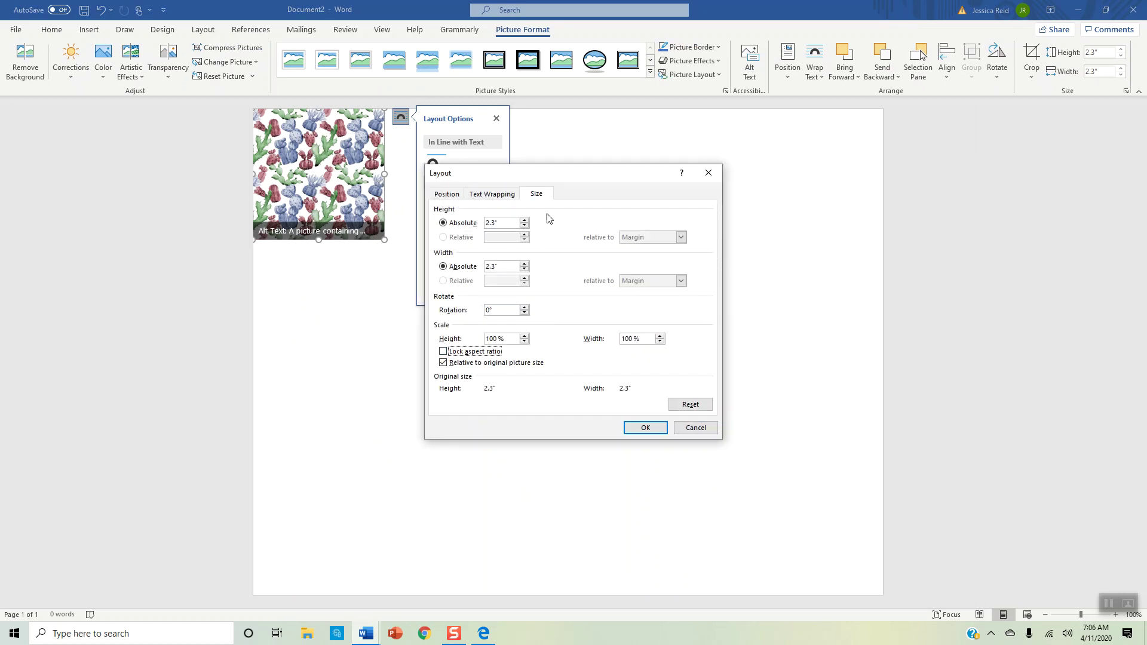
double_click(493, 223)
text(5)
double_click(506, 265)
text(11)
click(645, 428)
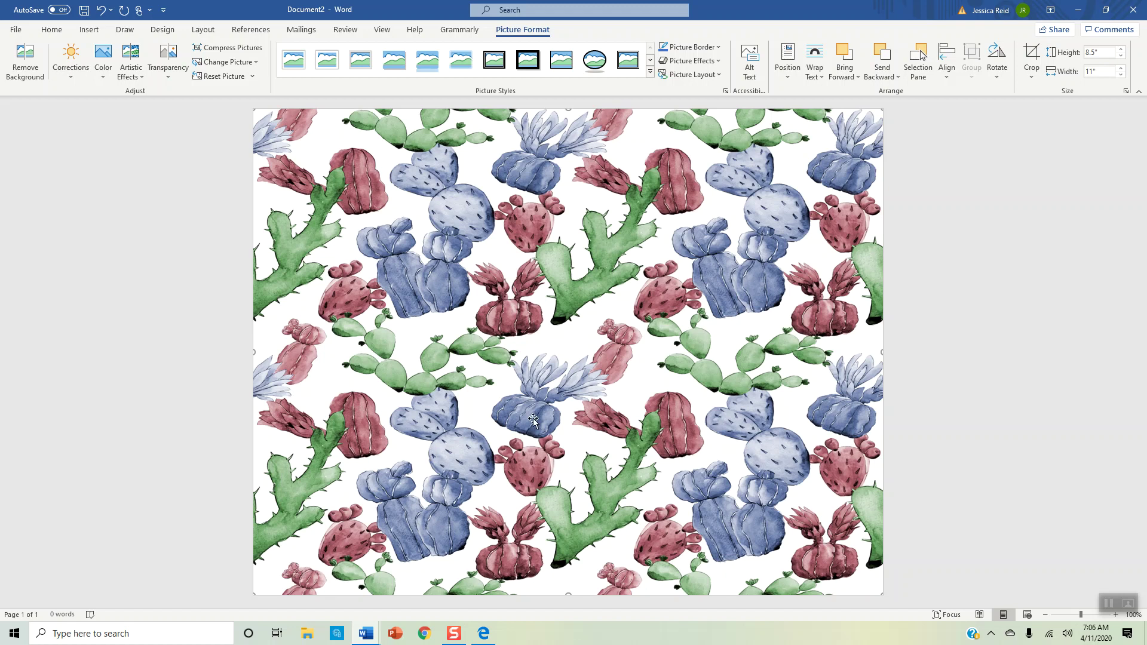
click(172, 77)
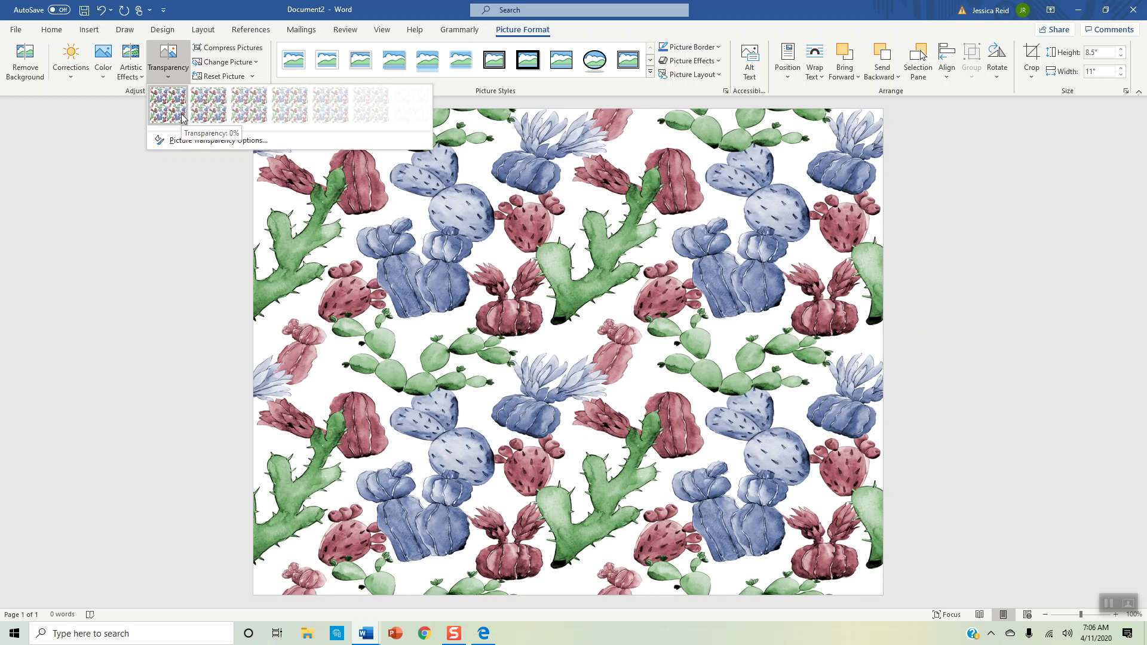
click(141, 76)
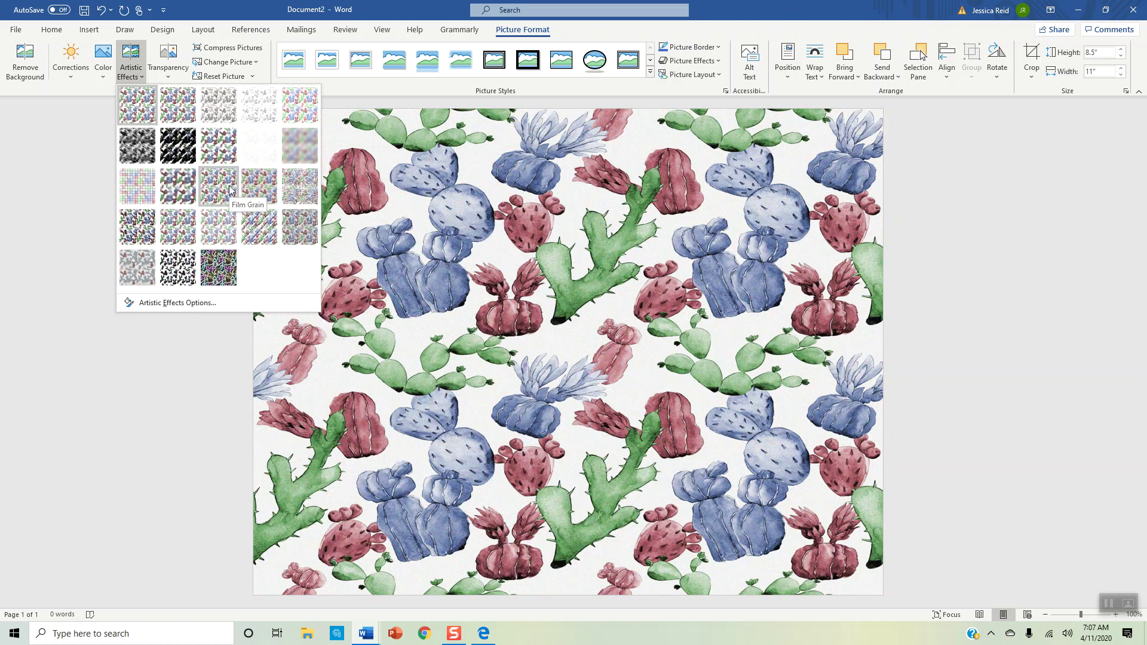
click(133, 425)
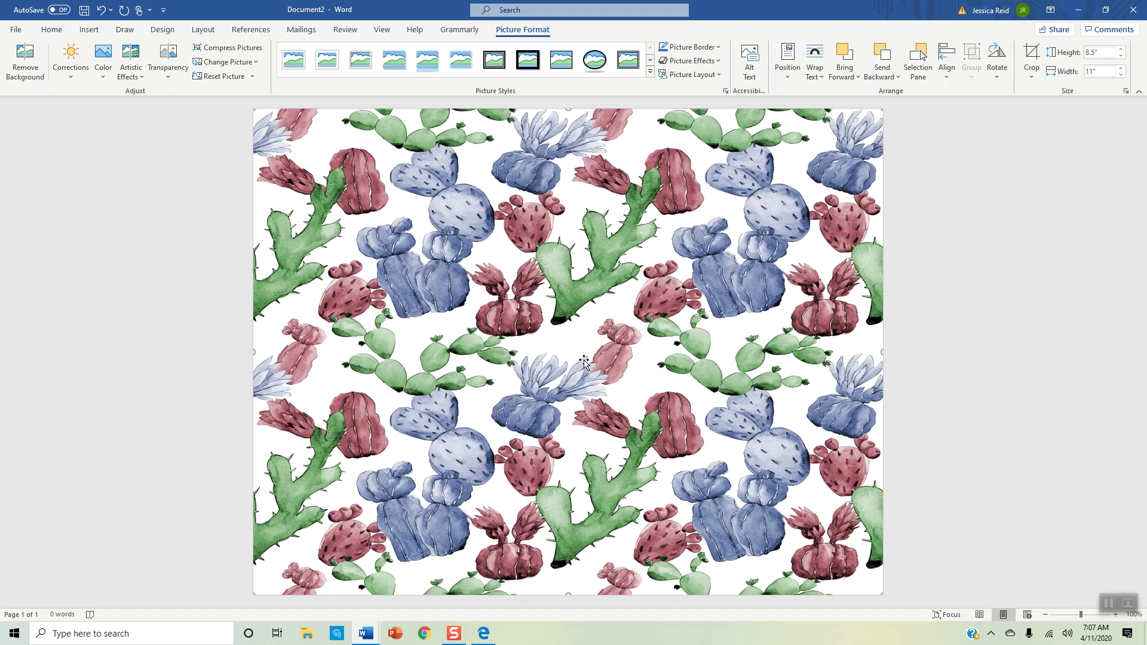
Save the second document as a Word document named background page 2 in the upload folder on the desktop.
click(16, 30)
click(53, 190)
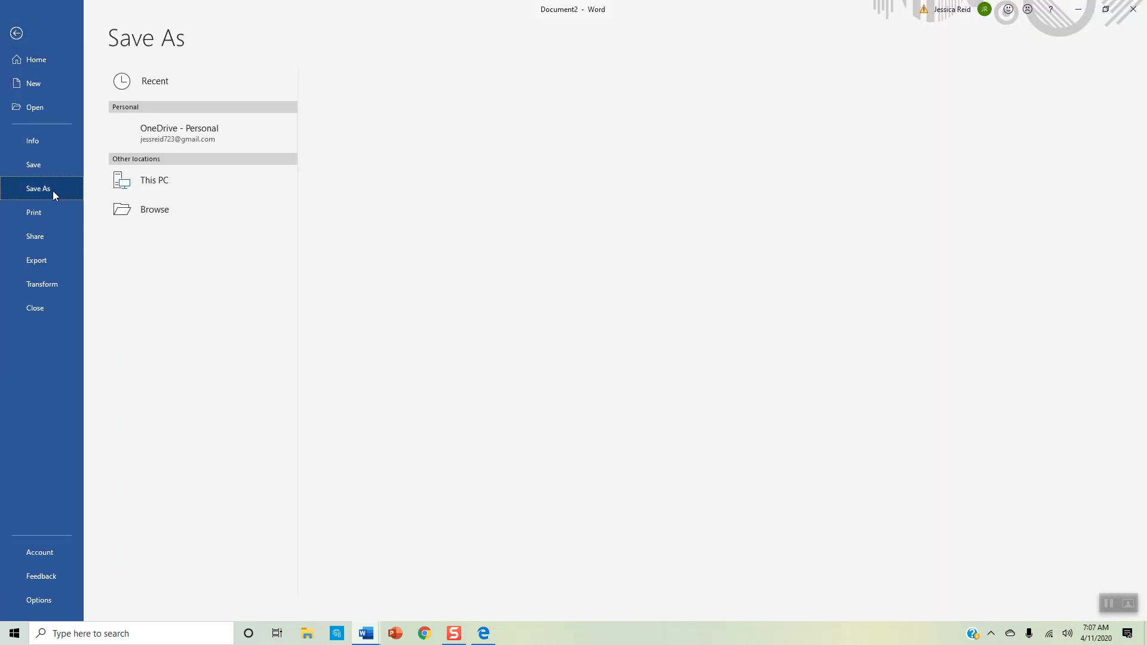
click(376, 175)
click(411, 89)
text(background page 2)
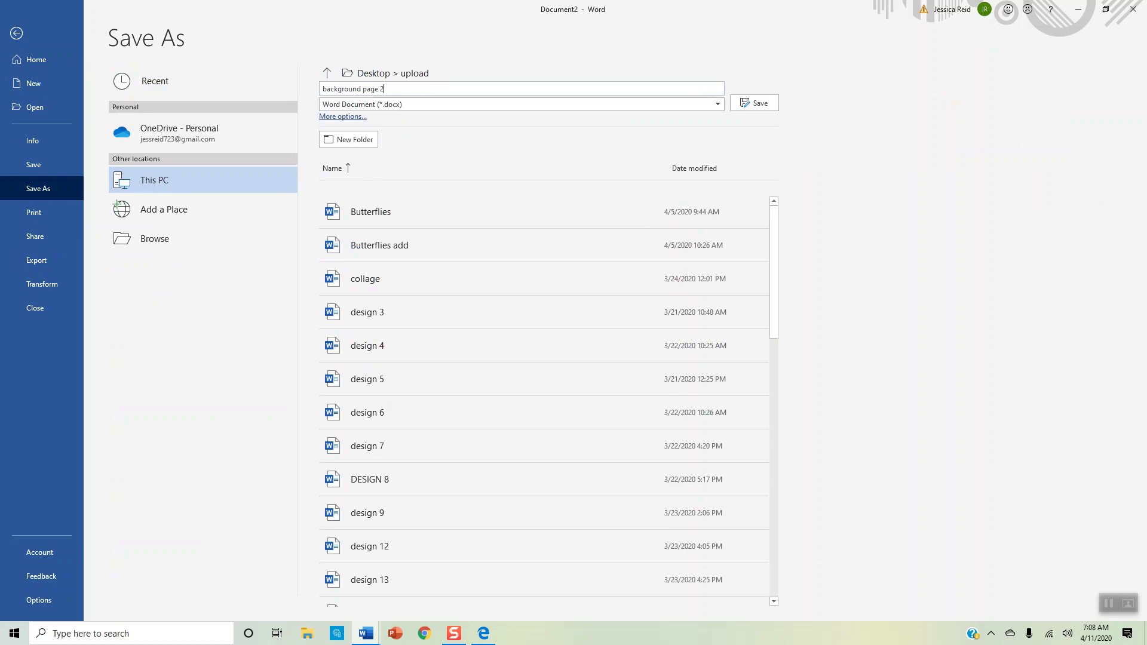
key(Return)
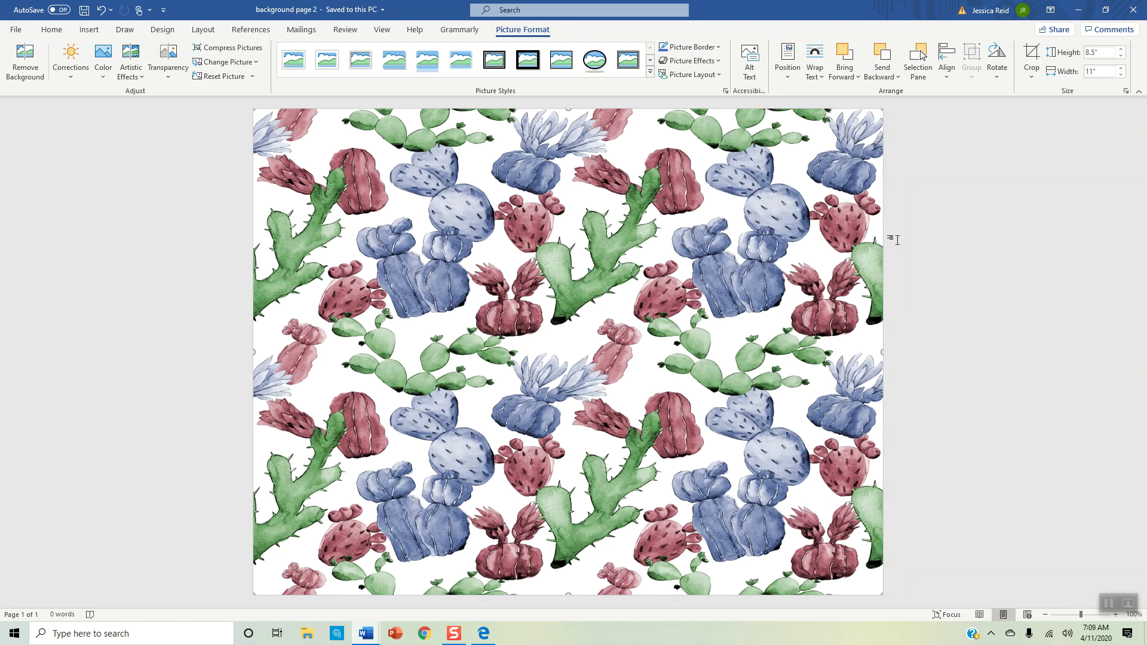
Minimize both document windows to show the desktop.
click(1078, 11)
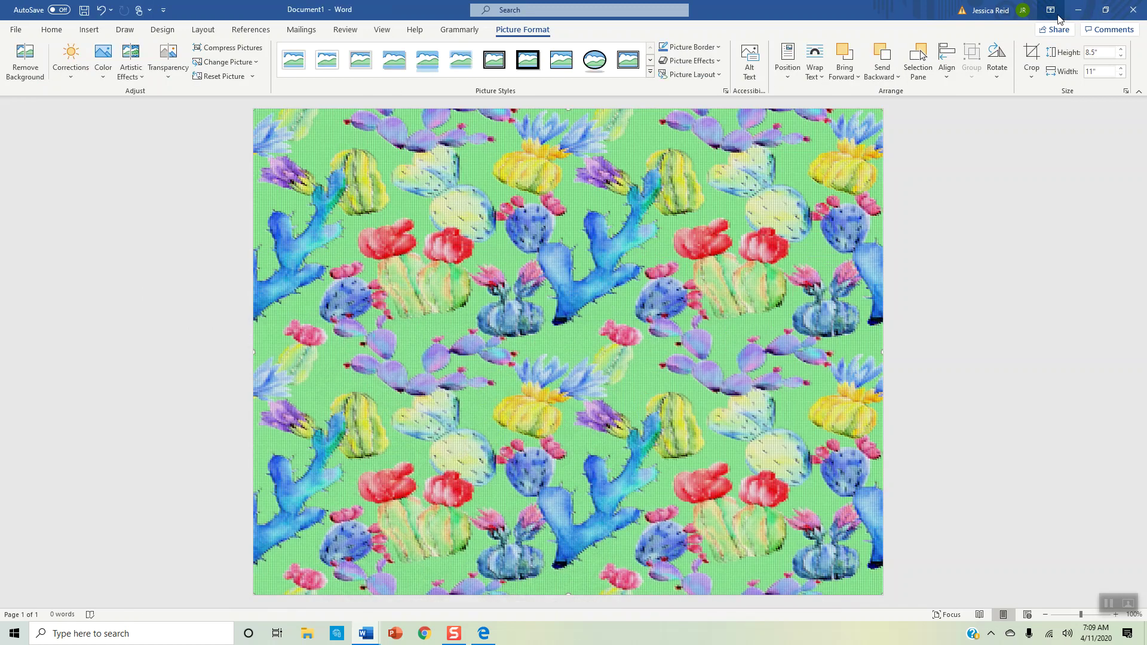
click(1079, 10)
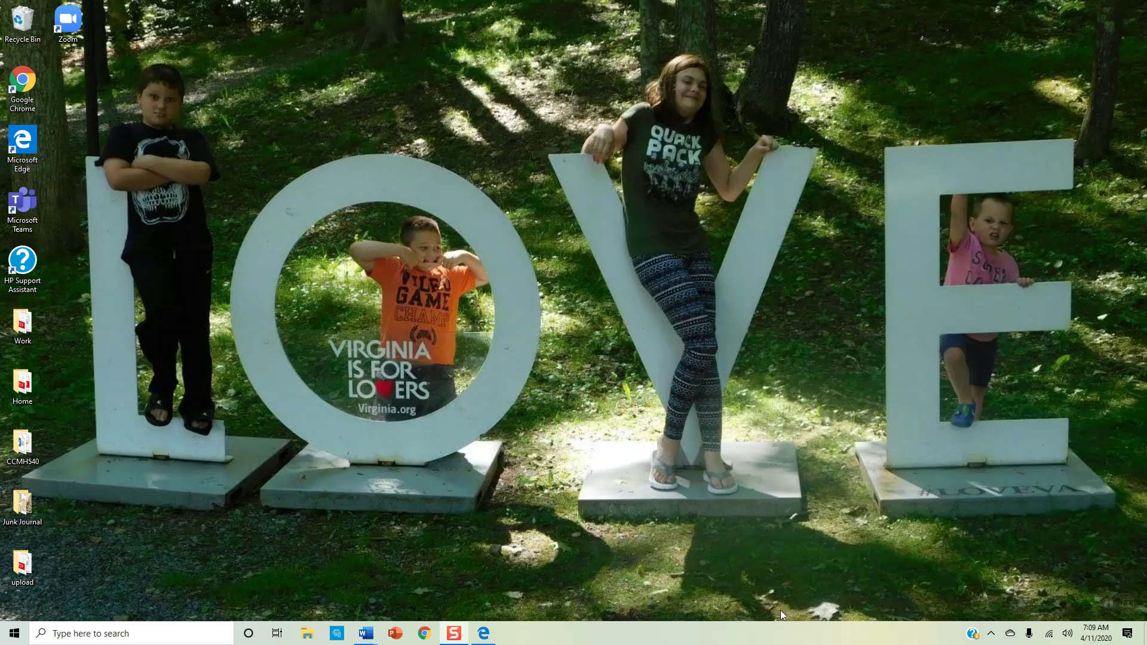